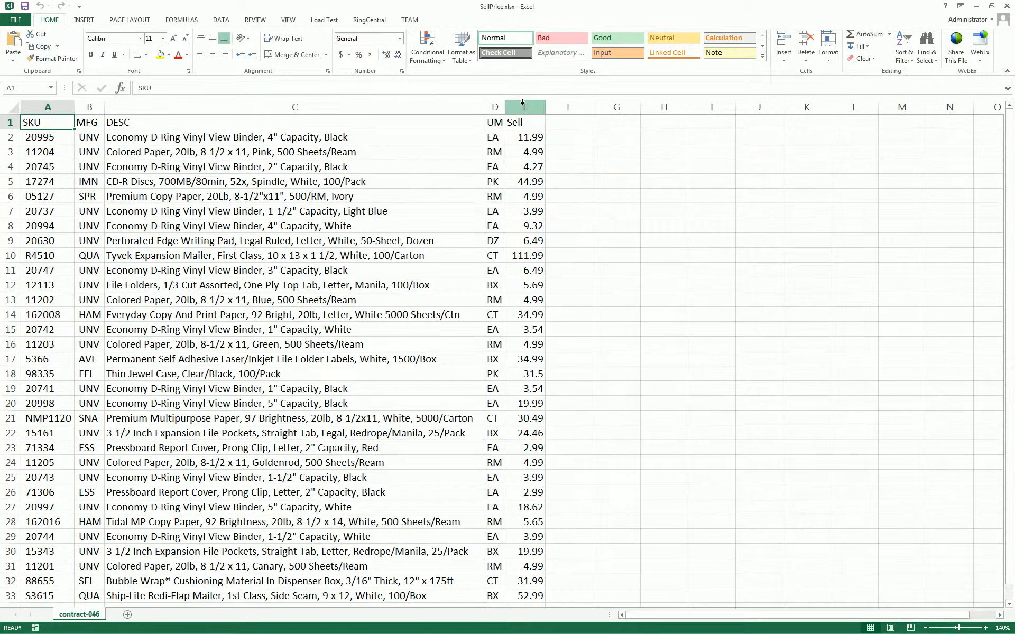
Step: Switch from the Excel sheet to Market Xpert in the browser and start a new bid in the Bid Wizard
{"action": "left_click", "coordinate": [1002, 5]}
{"action": "left_click", "coordinate": [257, 158]}
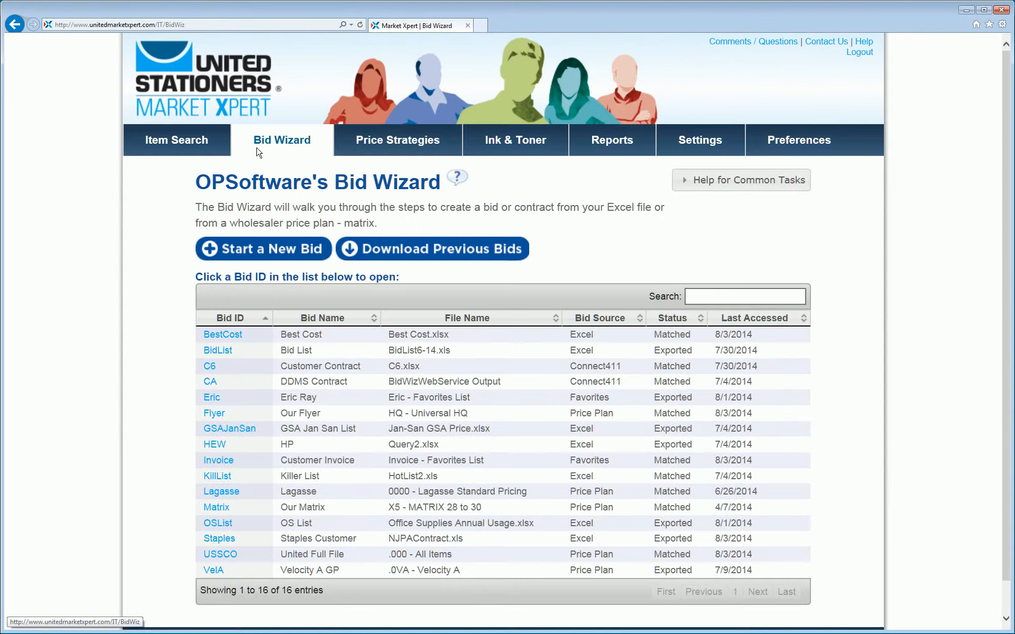
{"action": "left_click", "coordinate": [281, 256]}
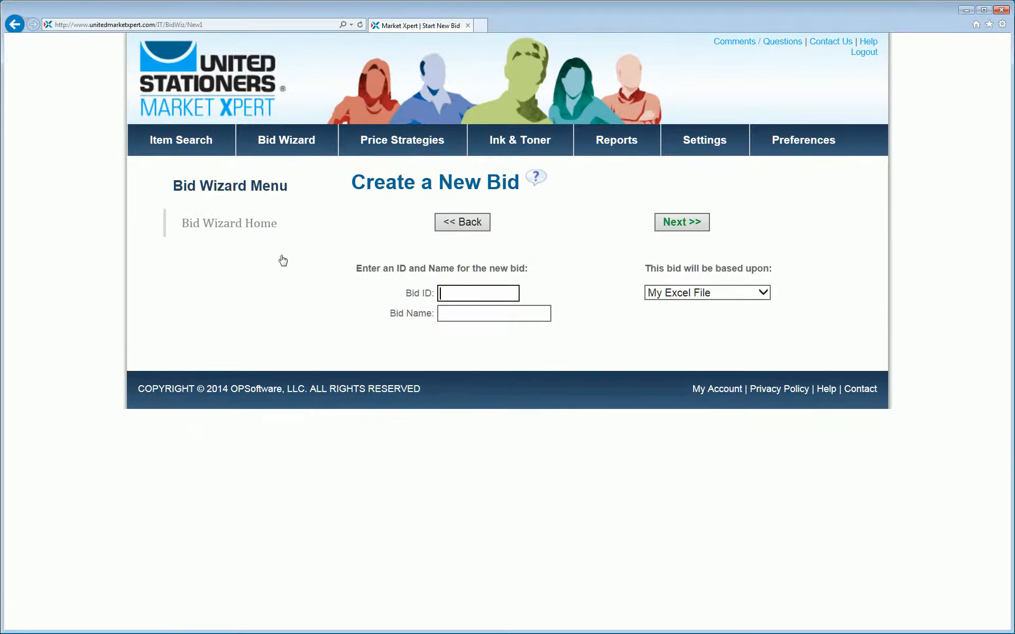
Step: Give the new bid the ID SellPrice and the name Sell Price, base it on My Excel File, and continue
{"action": "type", "text": "SellPrice"}
{"action": "key", "text": "Tab"}
{"action": "type", "text": "Se"}
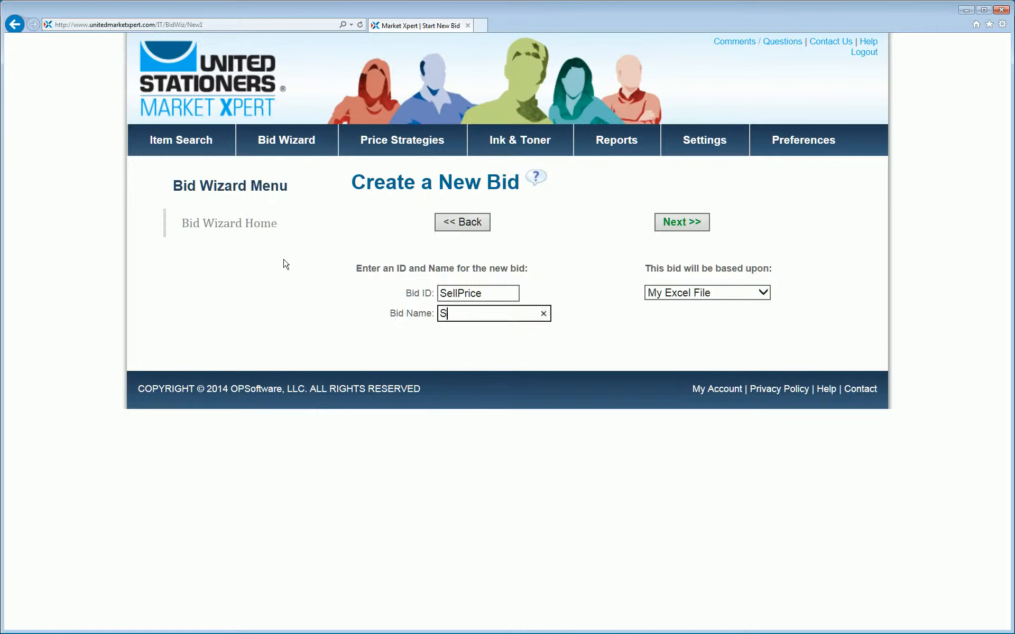
{"action": "type", "text": "ll Pir"}
{"action": "key", "text": "BackSpace"}
{"action": "key", "text": "BackSpace"}
{"action": "type", "text": "rice"}
{"action": "left_click", "coordinate": [754, 299]}
{"action": "left_click", "coordinate": [699, 295]}
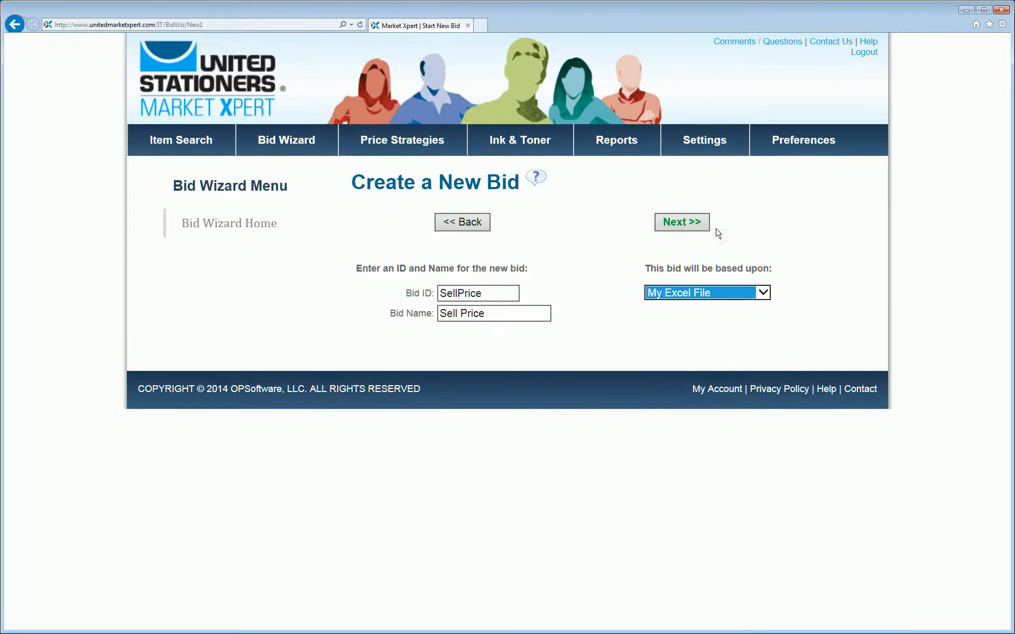
{"action": "left_click", "coordinate": [678, 223]}
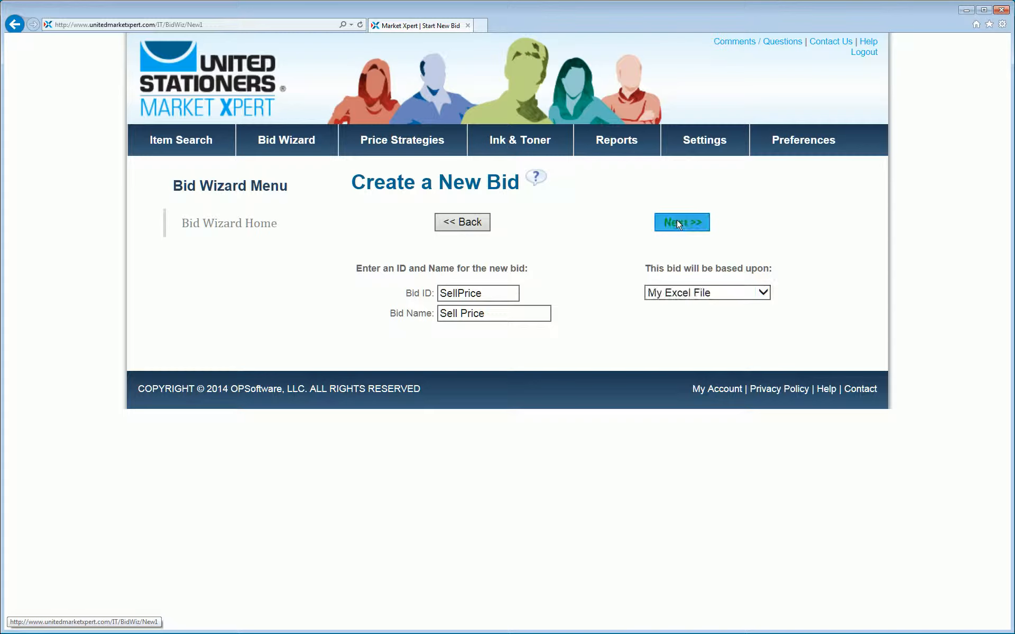
Step: Upload SellPrice.xlsx from the BidWizardTraining folder and continue with the 'contract-046$' worksheet
{"action": "left_click", "coordinate": [583, 516]}
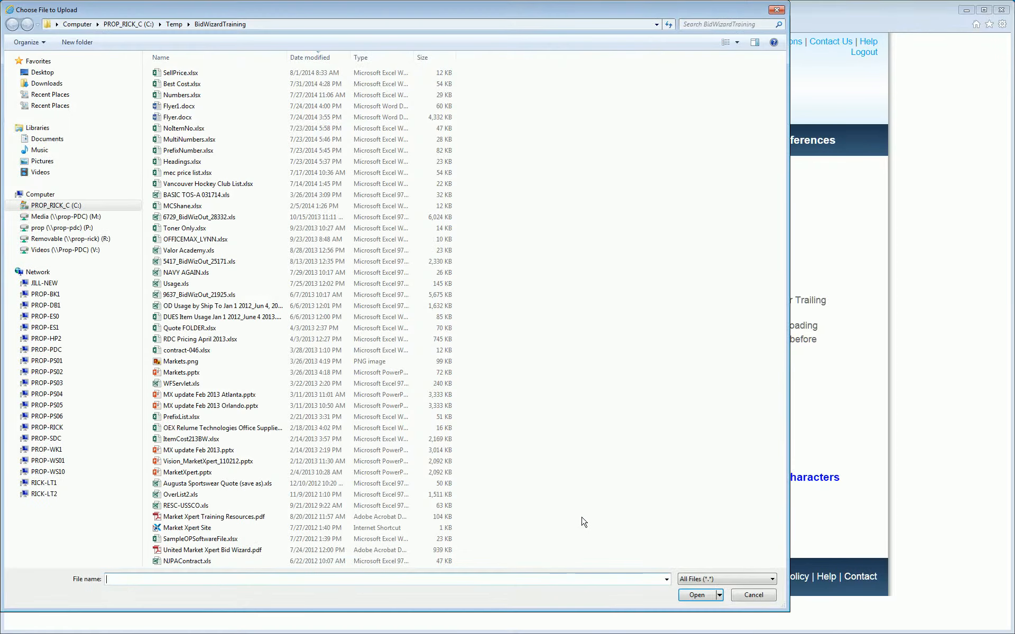
{"action": "double_click", "coordinate": [173, 73]}
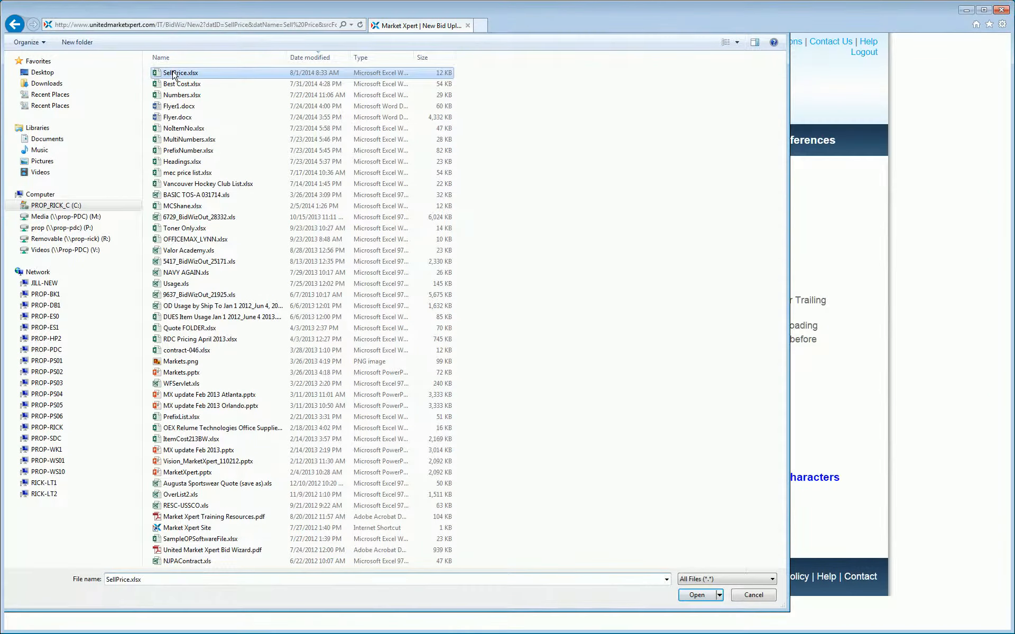
{"action": "left_click", "coordinate": [670, 522]}
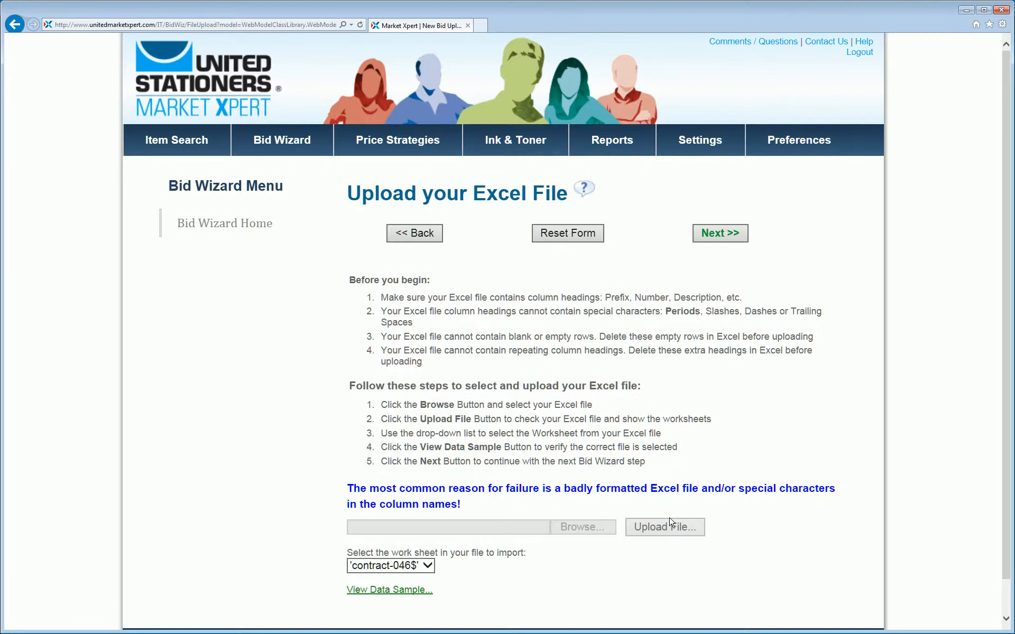
{"action": "left_click", "coordinate": [726, 234]}
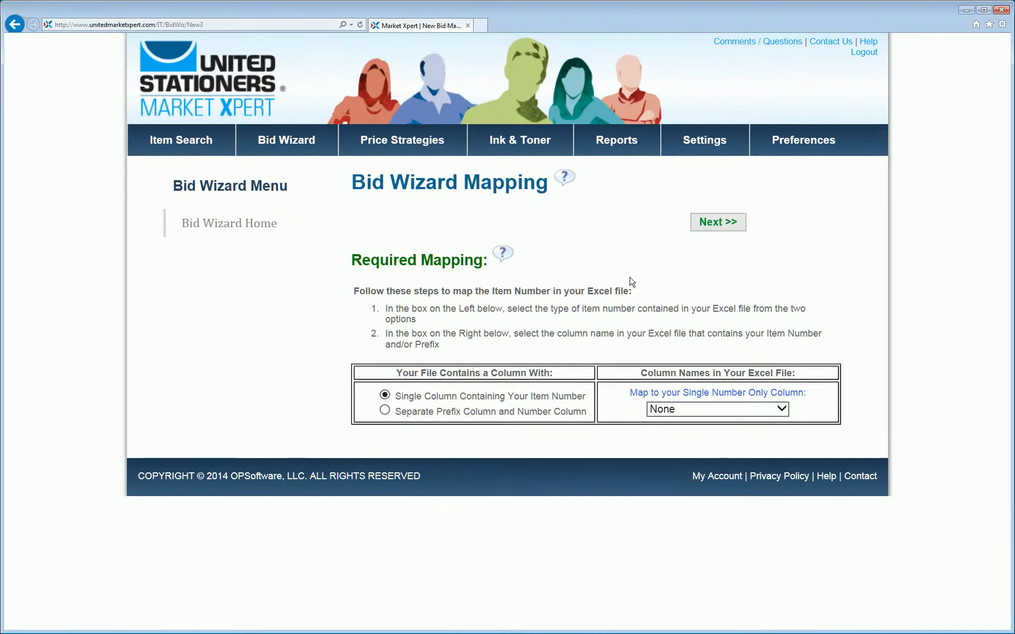
Step: Set the item number mapping to separate prefix and number columns, using MFG as prefix and SKU as number
{"action": "left_click", "coordinate": [385, 425]}
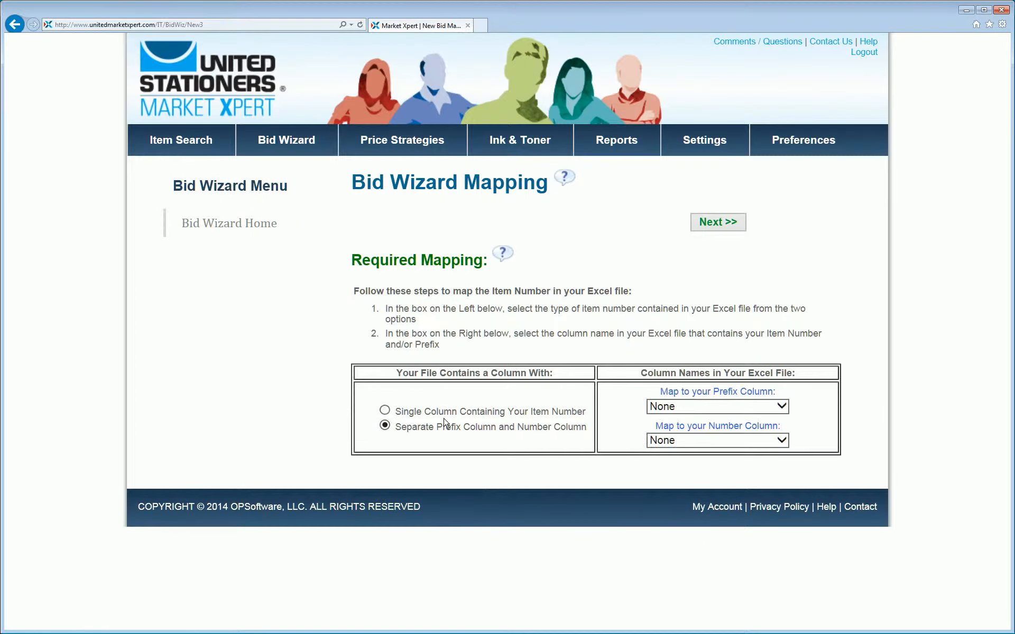
{"action": "left_click", "coordinate": [737, 408]}
{"action": "left_click", "coordinate": [675, 433]}
{"action": "left_click", "coordinate": [677, 433]}
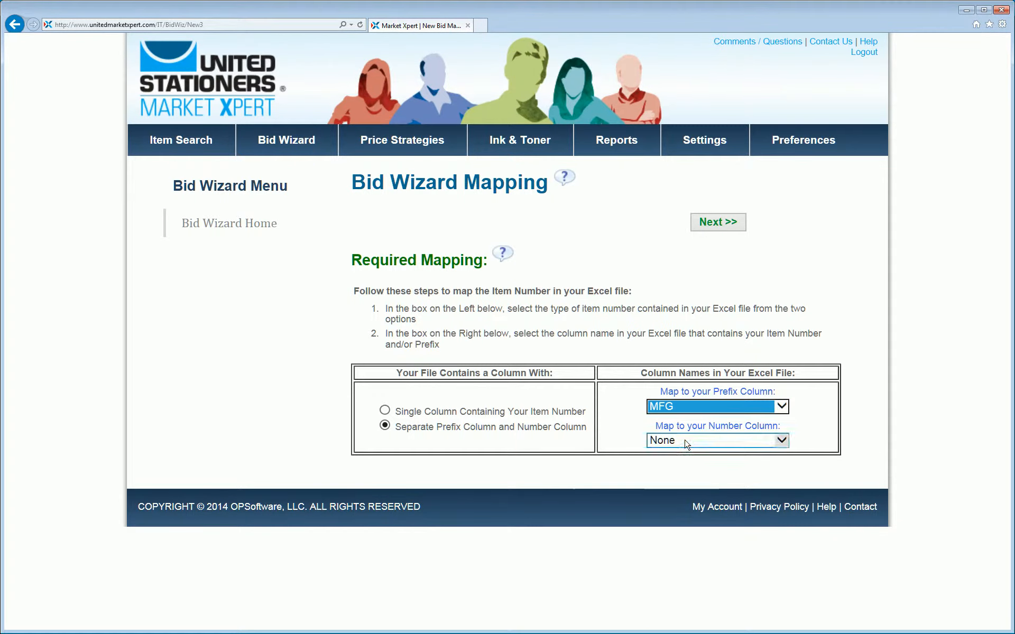
{"action": "left_click", "coordinate": [682, 452]}
Step: Map the optional columns DESC to Description, UM to Unit of Measure, and Sell to Sell Price
{"action": "scroll", "coordinate": [682, 455], "scroll_direction": "down", "scroll_amount": 3}
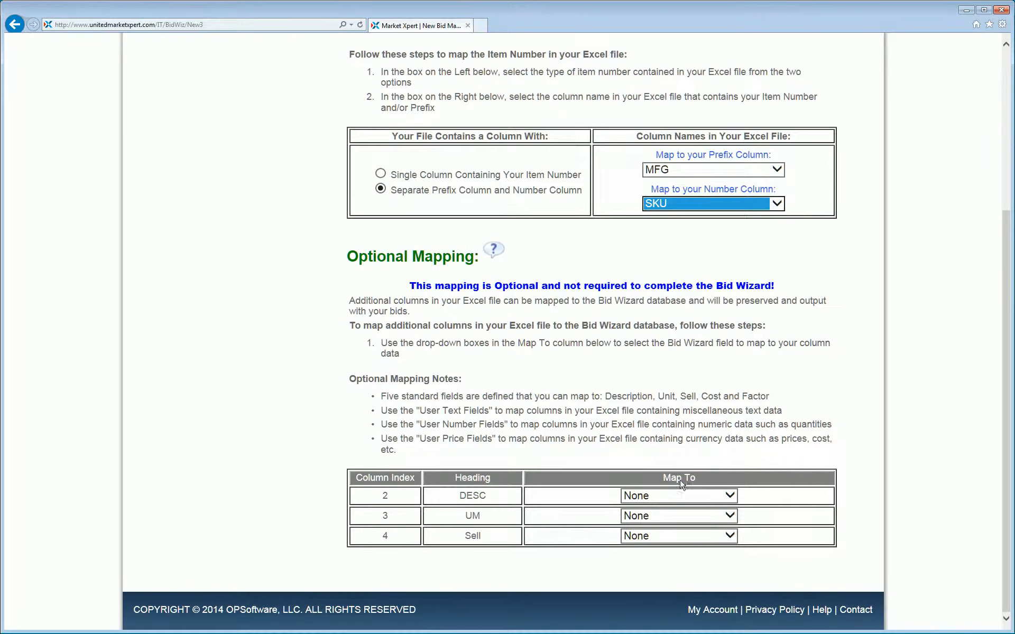
{"action": "left_click", "coordinate": [732, 496]}
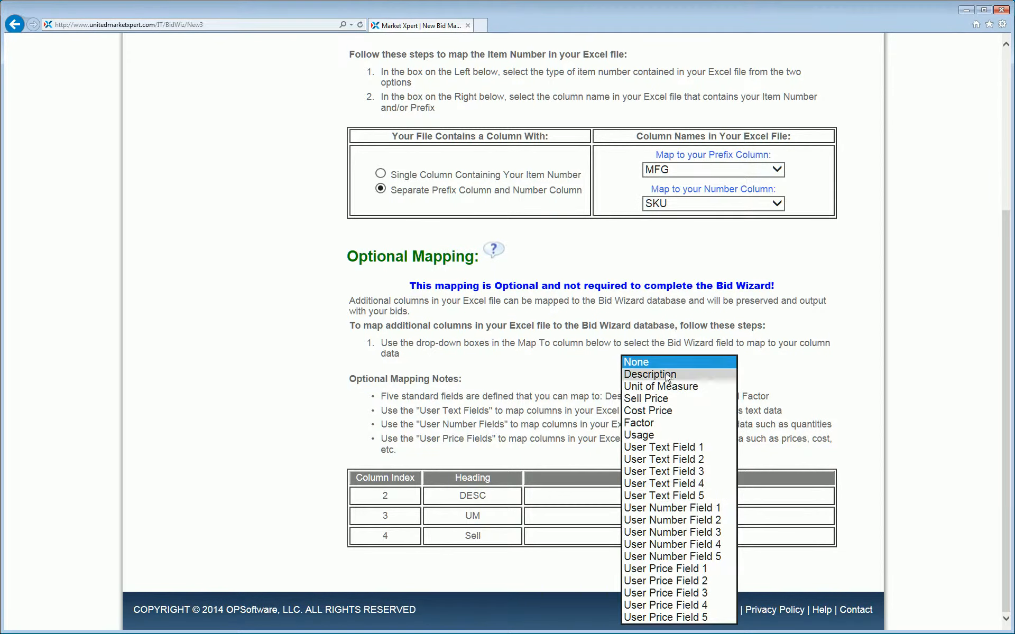
{"action": "left_click", "coordinate": [697, 374]}
{"action": "left_click", "coordinate": [728, 516]}
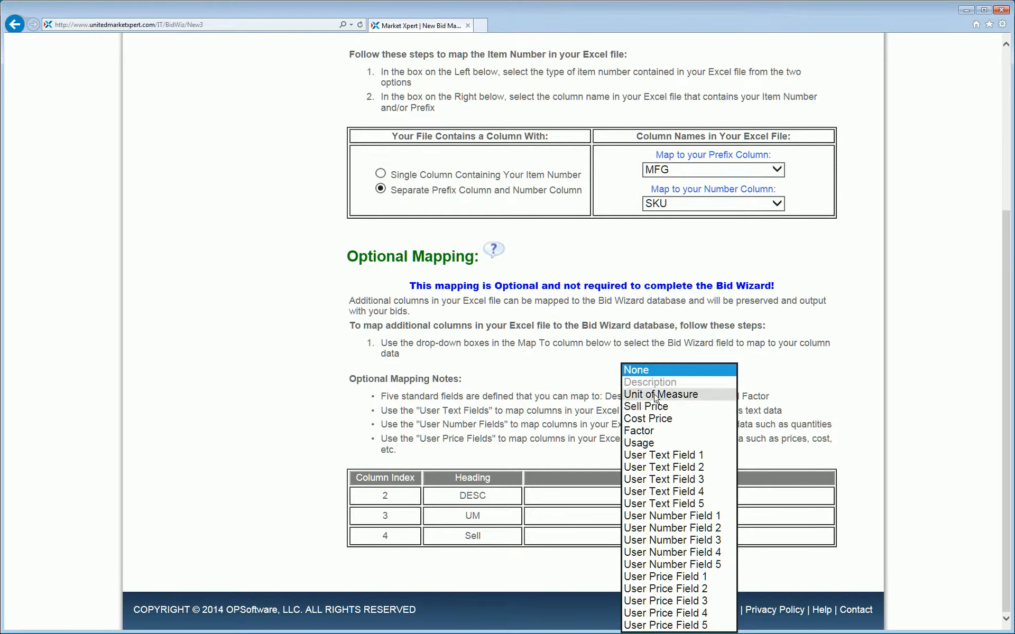
{"action": "left_click", "coordinate": [687, 394]}
{"action": "left_click", "coordinate": [728, 535]}
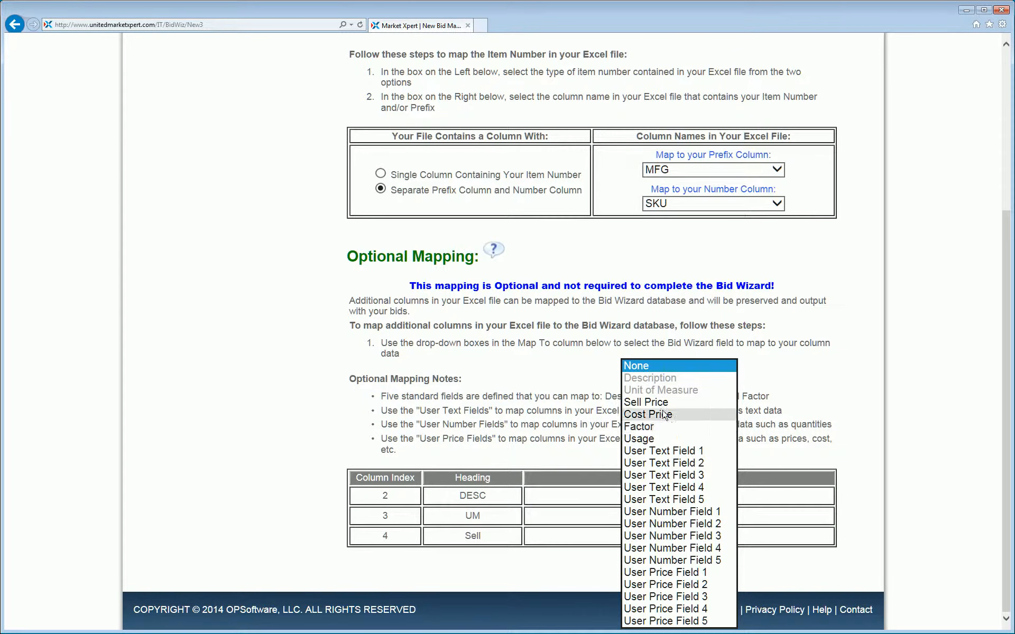
{"action": "left_click", "coordinate": [681, 403]}
{"action": "left_click_drag", "start_coordinate": [492, 536], "coordinate": [460, 536]}
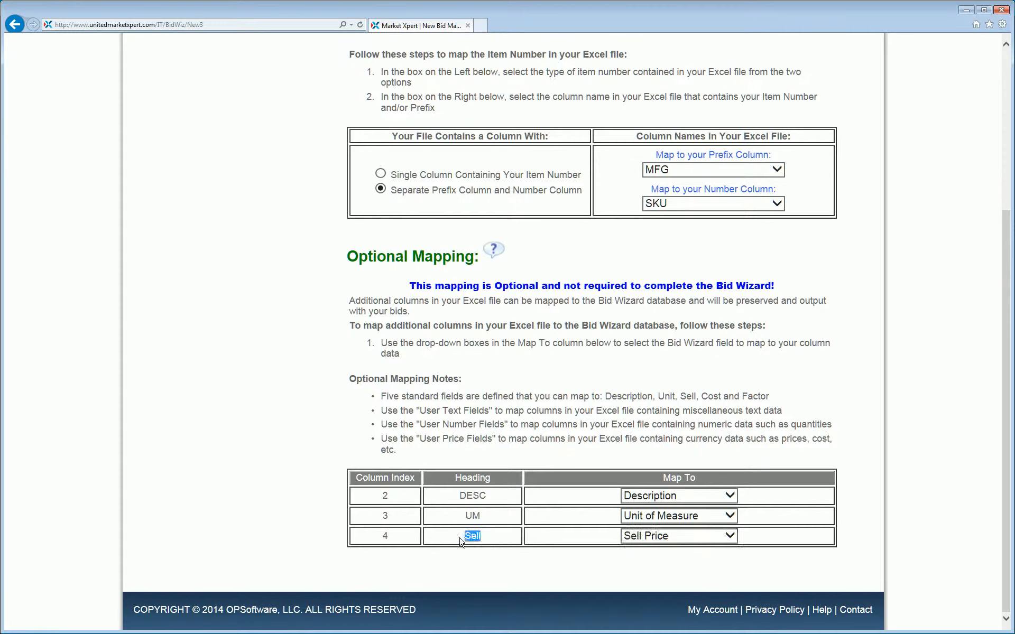
{"action": "left_click", "coordinate": [588, 539]}
Step: Accept the column mapping and submit the bid for matching with the Match Anywhere option
{"action": "scroll", "coordinate": [685, 359], "scroll_direction": "up", "scroll_amount": 5}
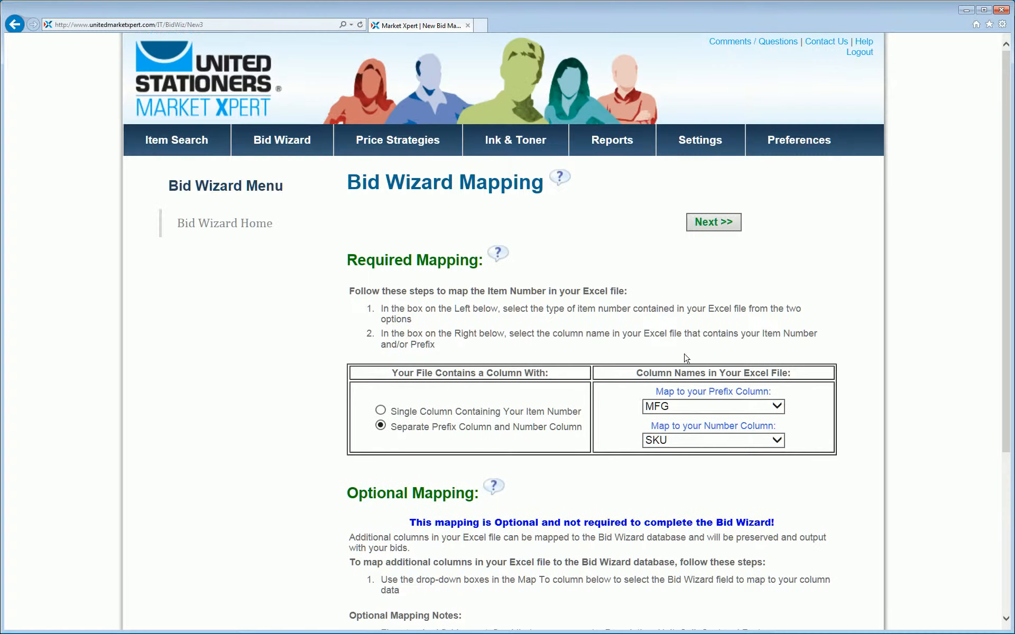
{"action": "left_click", "coordinate": [721, 225]}
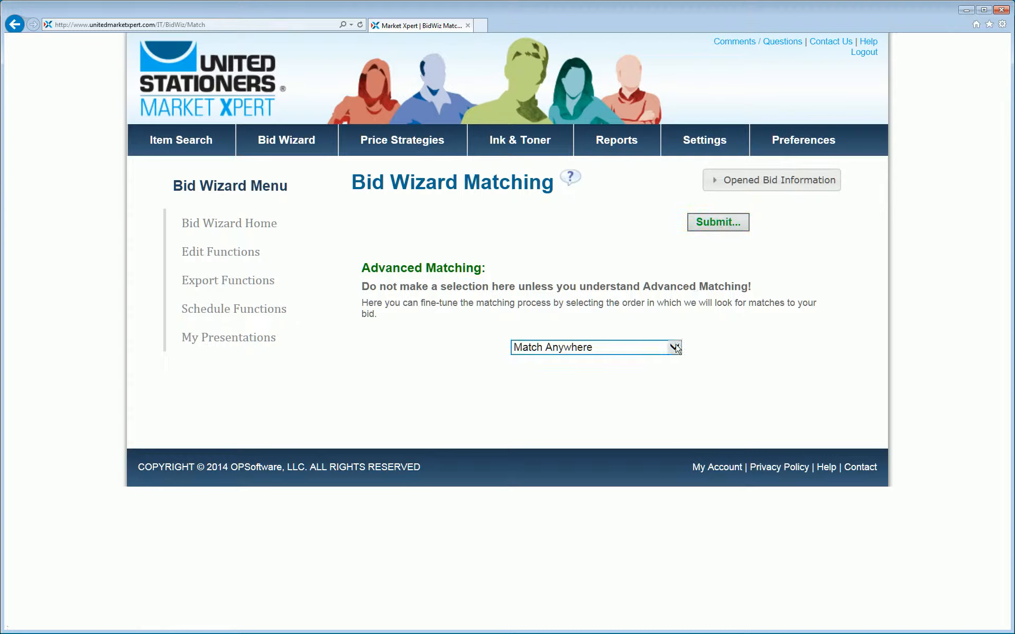
{"action": "left_click", "coordinate": [717, 222]}
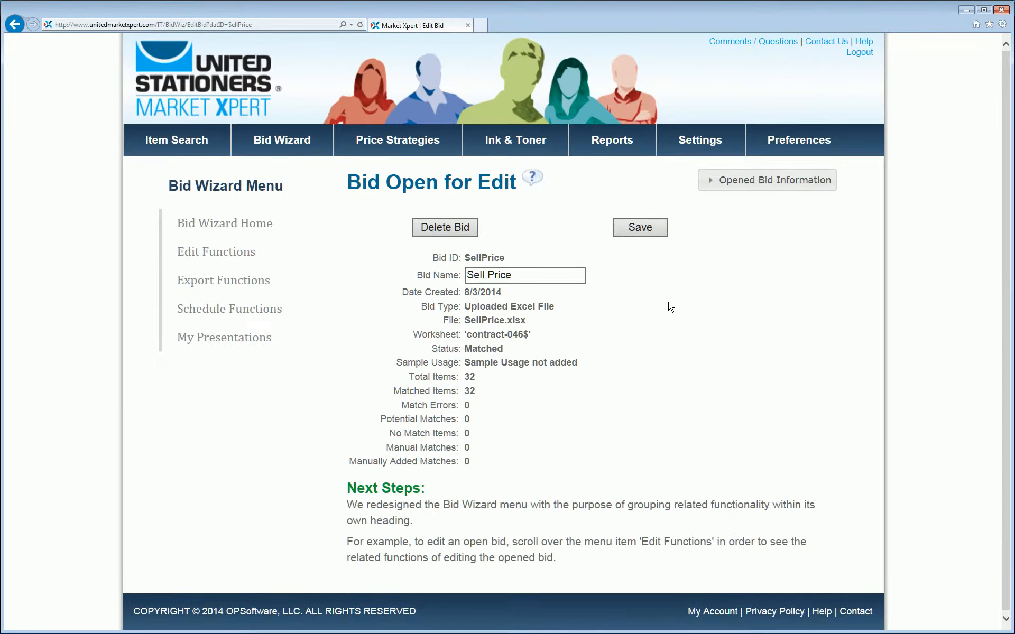
Step: Create a new custom price plan of type Sell Plan with the plan ID SellPrice
{"action": "left_click", "coordinate": [395, 144]}
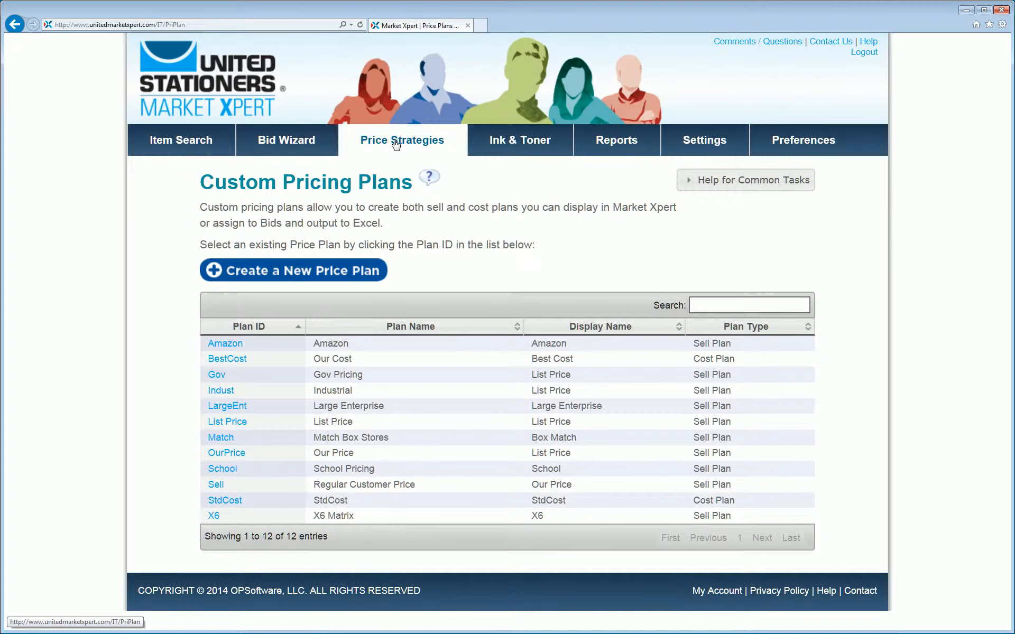
{"action": "left_click", "coordinate": [342, 274]}
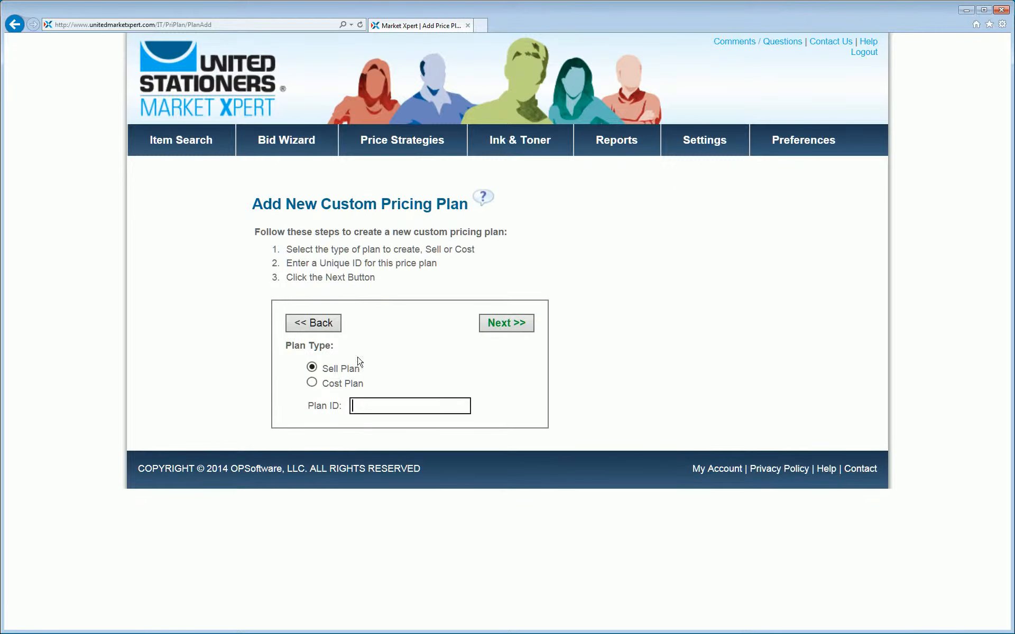
{"action": "left_click_drag", "start_coordinate": [358, 375], "coordinate": [324, 376]}
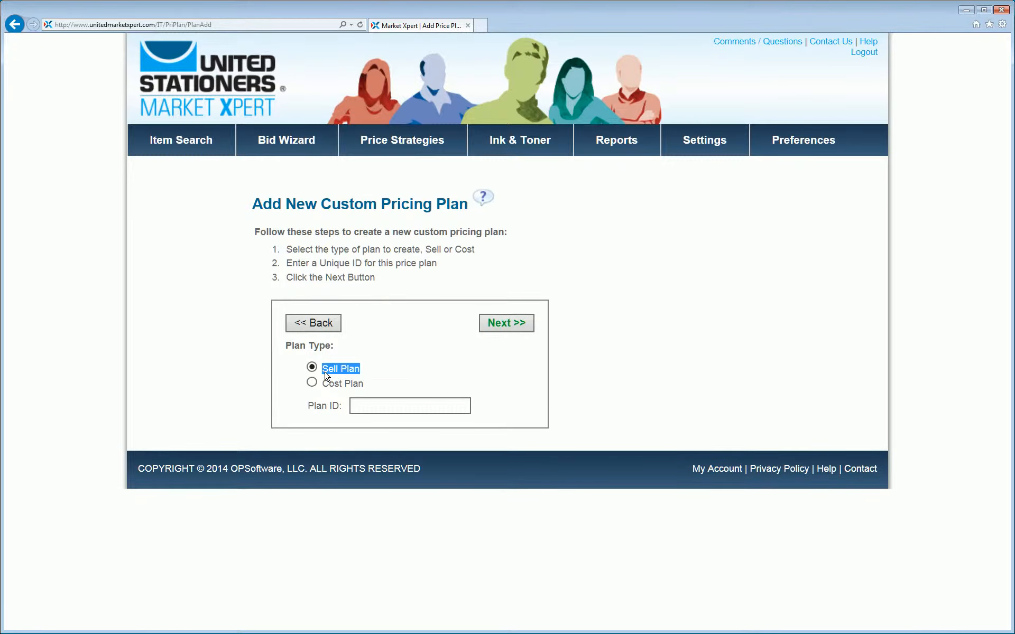
{"action": "left_click", "coordinate": [391, 373]}
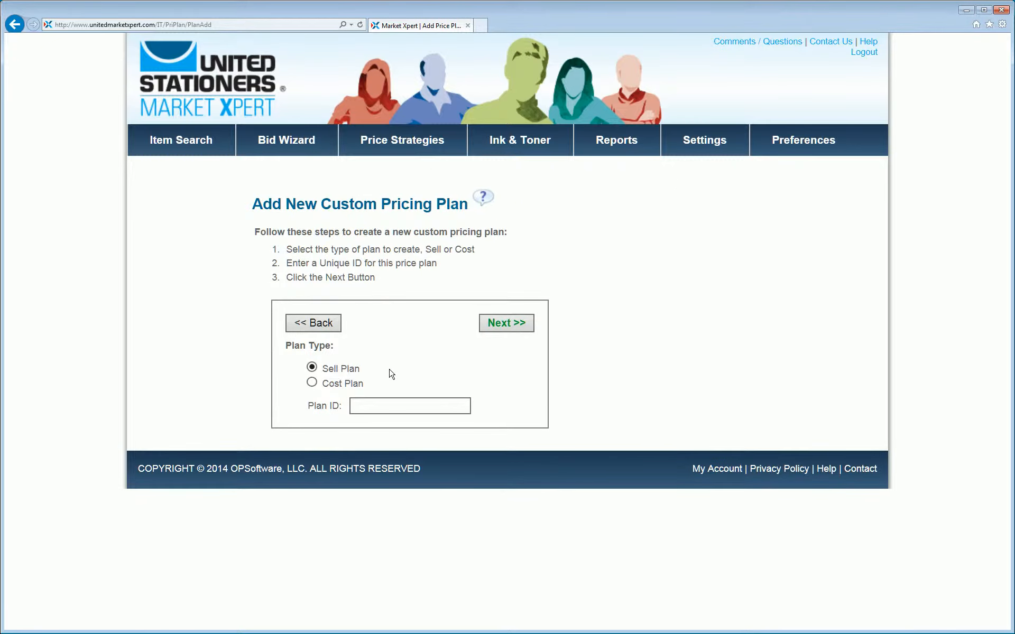
{"action": "left_click", "coordinate": [366, 405]}
{"action": "type", "text": "SellP"}
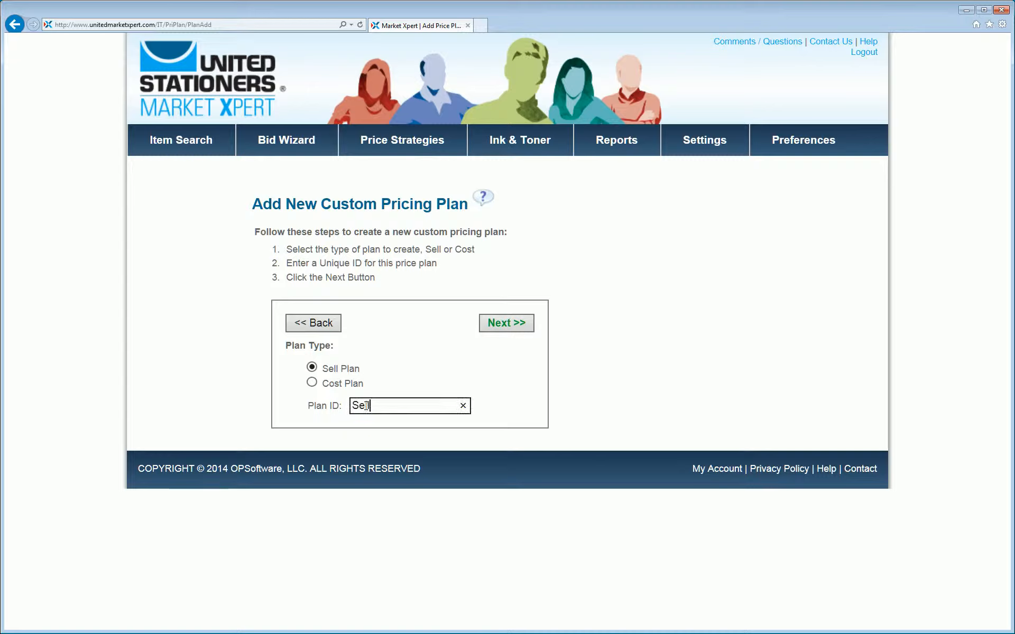
{"action": "type", "text": "rice"}
{"action": "left_click", "coordinate": [508, 321]}
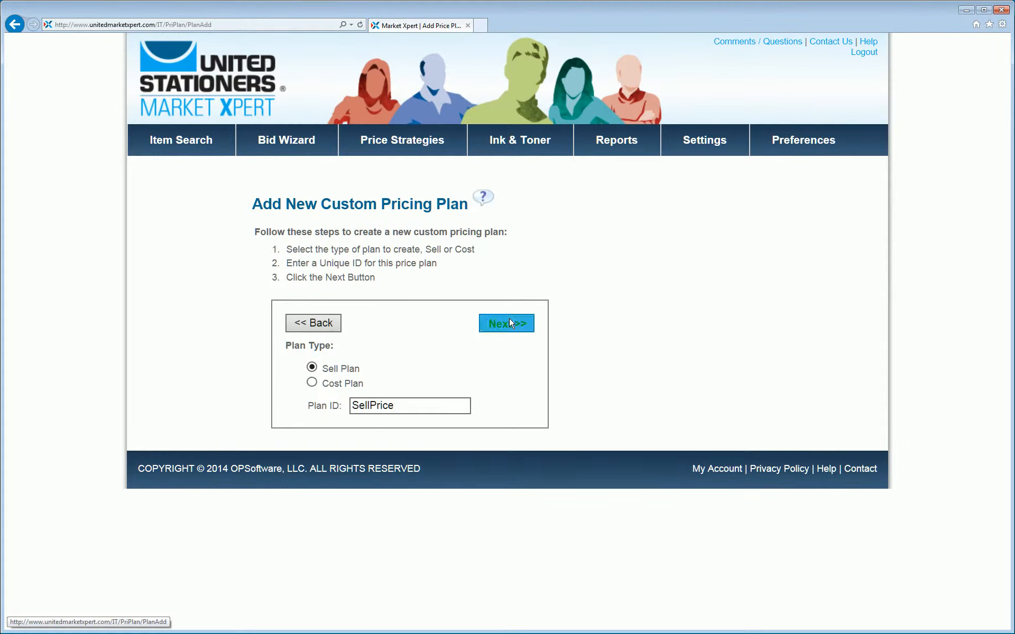
Step: Name the plan Sell Price with display name Our Price, and use BestCost as its net cost plan
{"action": "left_click", "coordinate": [452, 411]}
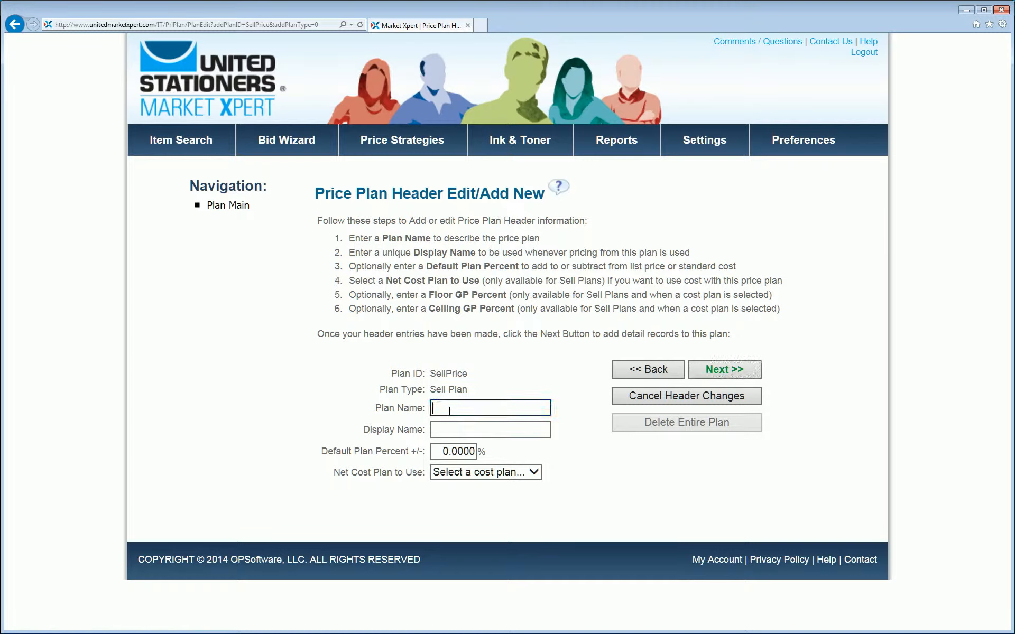
{"action": "type", "text": "Sell Price"}
{"action": "key", "text": "Tab"}
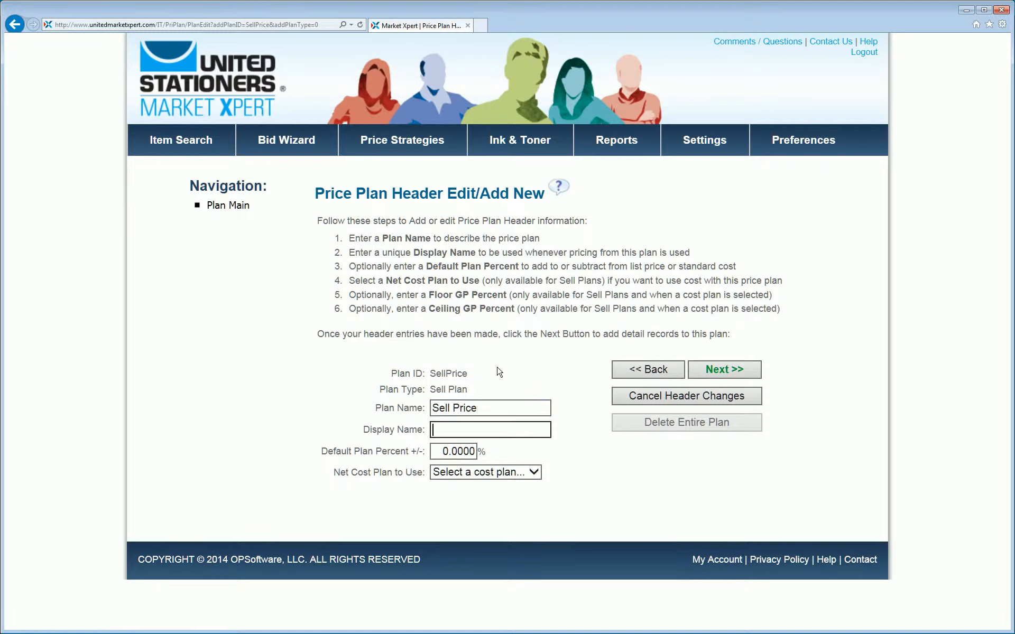
{"action": "type", "text": "Our Price"}
{"action": "left_click", "coordinate": [436, 450]}
{"action": "left_click_drag", "start_coordinate": [436, 449], "coordinate": [503, 455]}
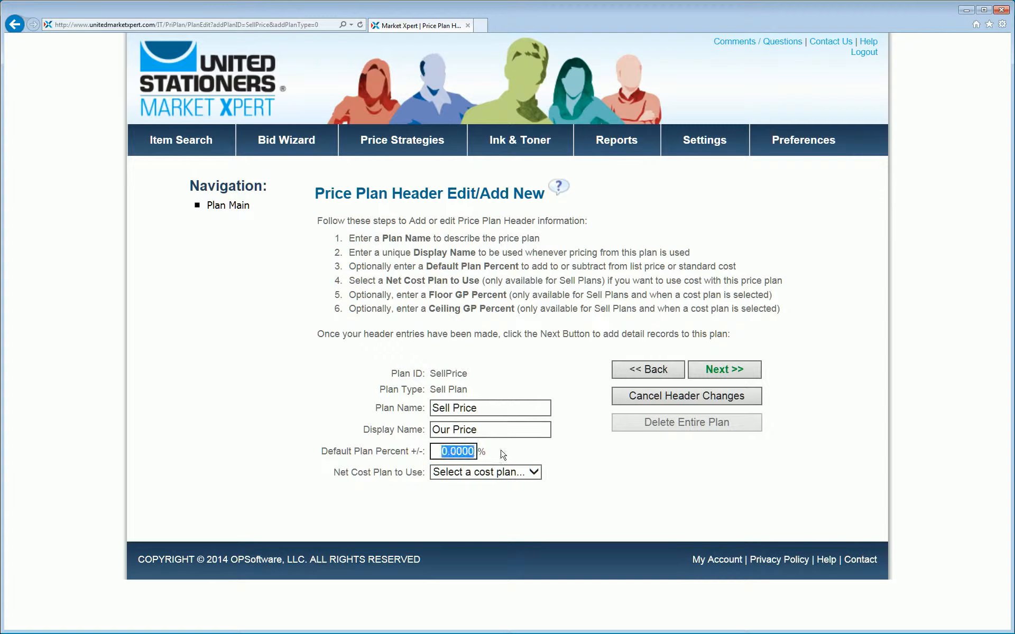
{"action": "left_click", "coordinate": [660, 471]}
{"action": "left_click", "coordinate": [535, 473]}
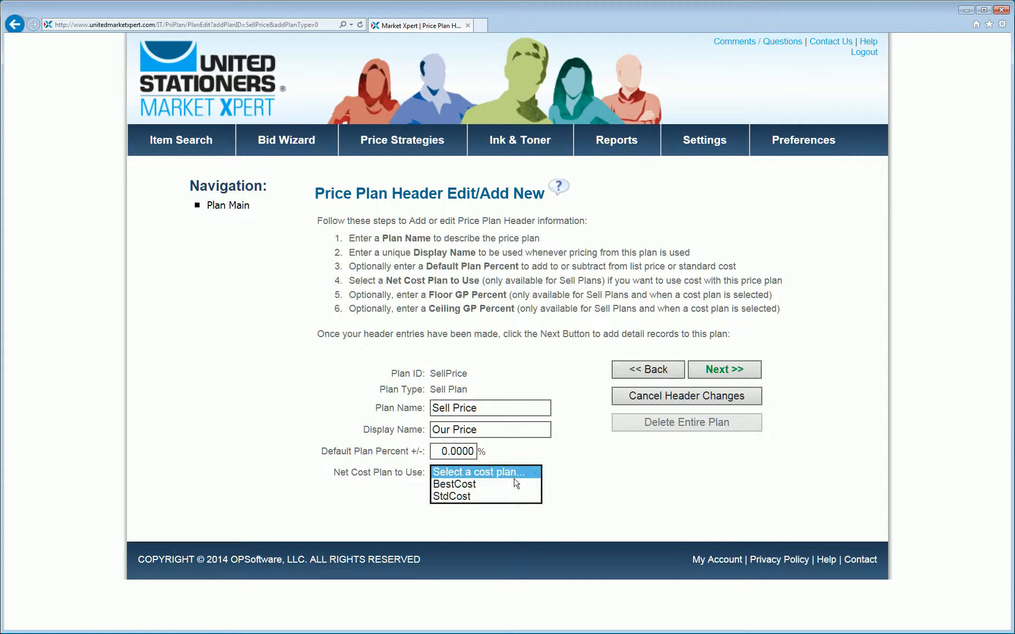
{"action": "left_click", "coordinate": [471, 484]}
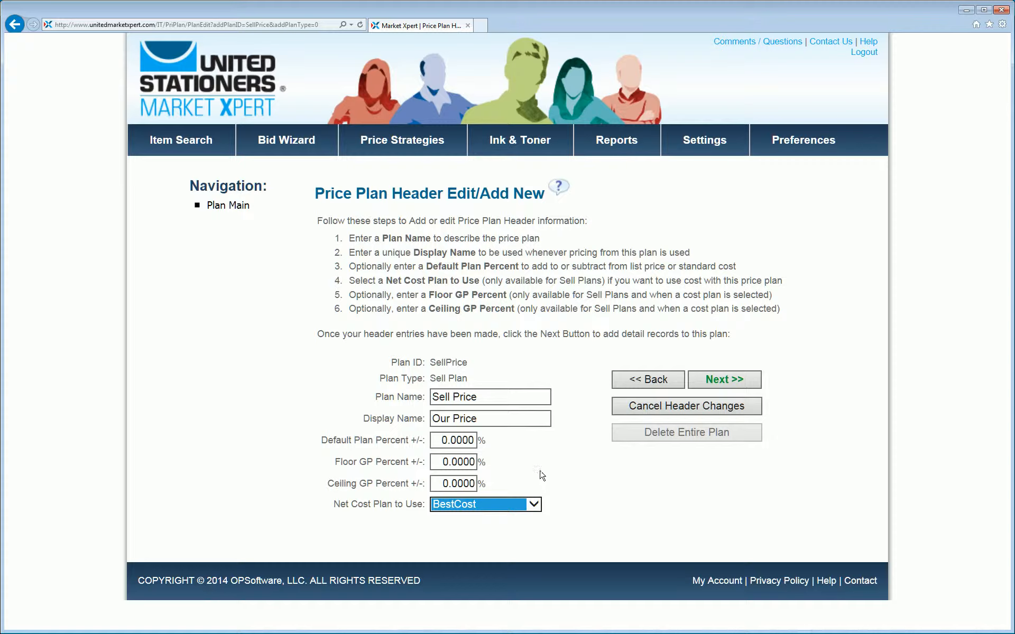
Step: Set the sell plan's Floor GP Percent to 15
{"action": "left_click_drag", "start_coordinate": [433, 462], "coordinate": [472, 466]}
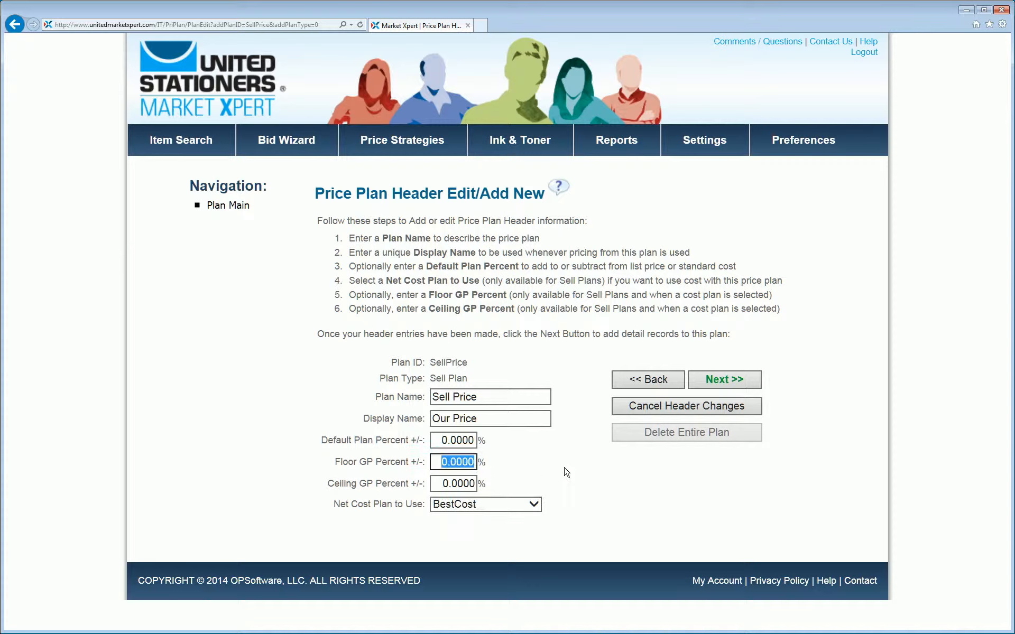
{"action": "type", "text": "15"}
{"action": "left_click", "coordinate": [443, 483]}
{"action": "left_click", "coordinate": [442, 483]}
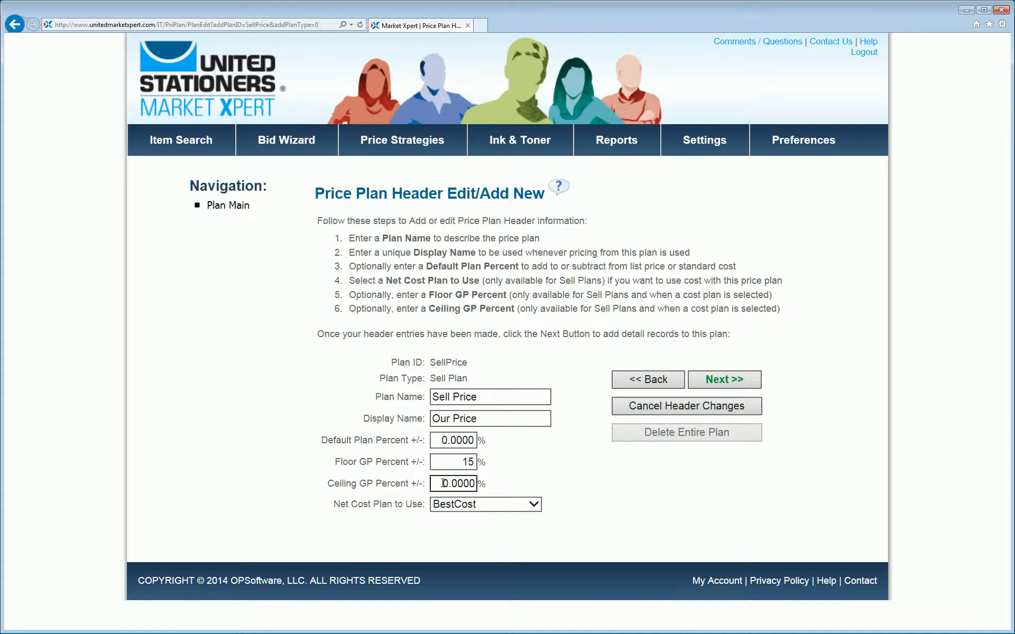
Step: Set both the Floor GP Percent and the Ceiling GP Percent of the sell plan to 28
{"action": "double_click", "coordinate": [460, 462]}
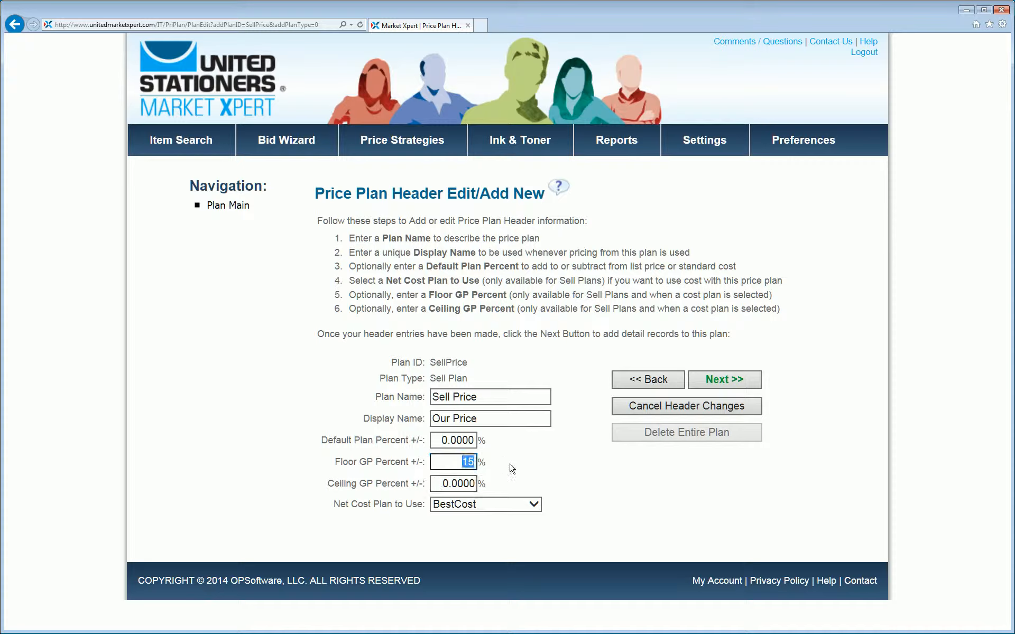
{"action": "type", "text": "10"}
{"action": "left_click", "coordinate": [445, 483]}
{"action": "type", "text": "28"}
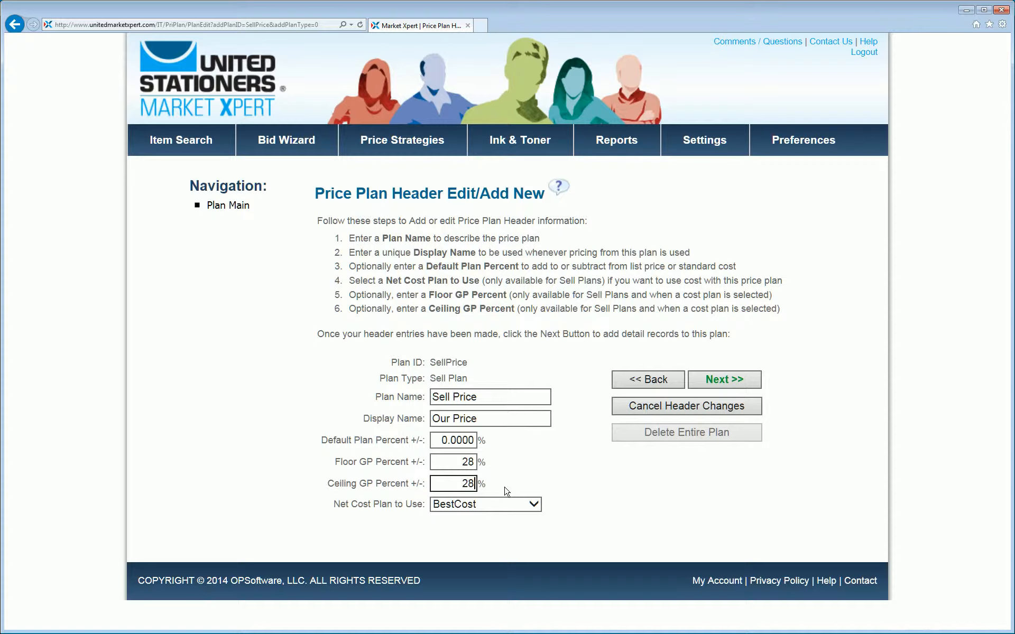
{"action": "left_click", "coordinate": [460, 462]}
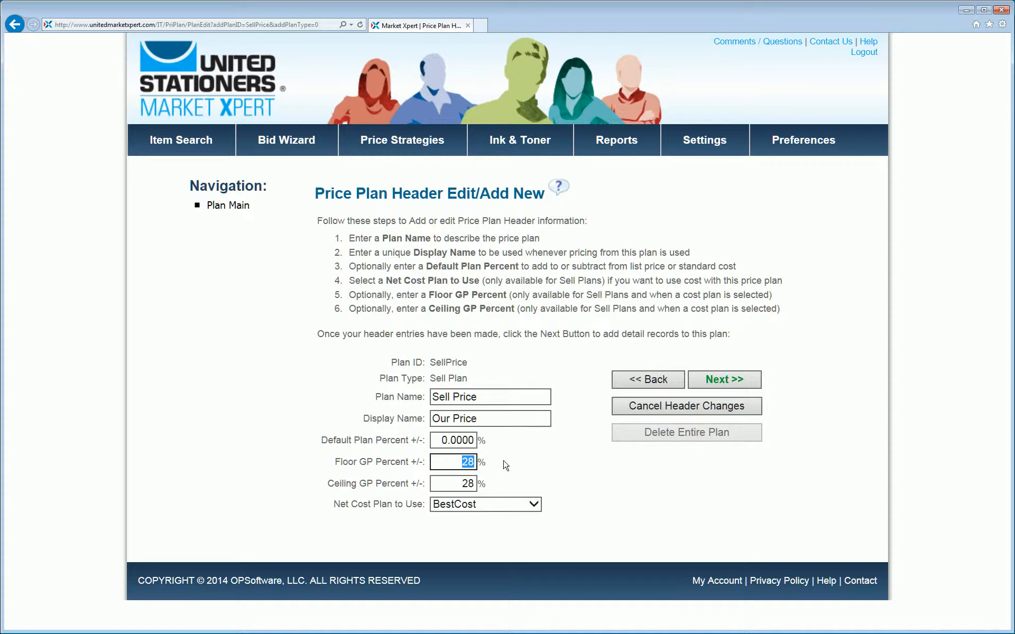
Step: Set both the Floor GP Percent and the Ceiling GP Percent of the sell plan to 0 and continue to its details
{"action": "type", "text": "0"}
{"action": "key", "text": "Tab"}
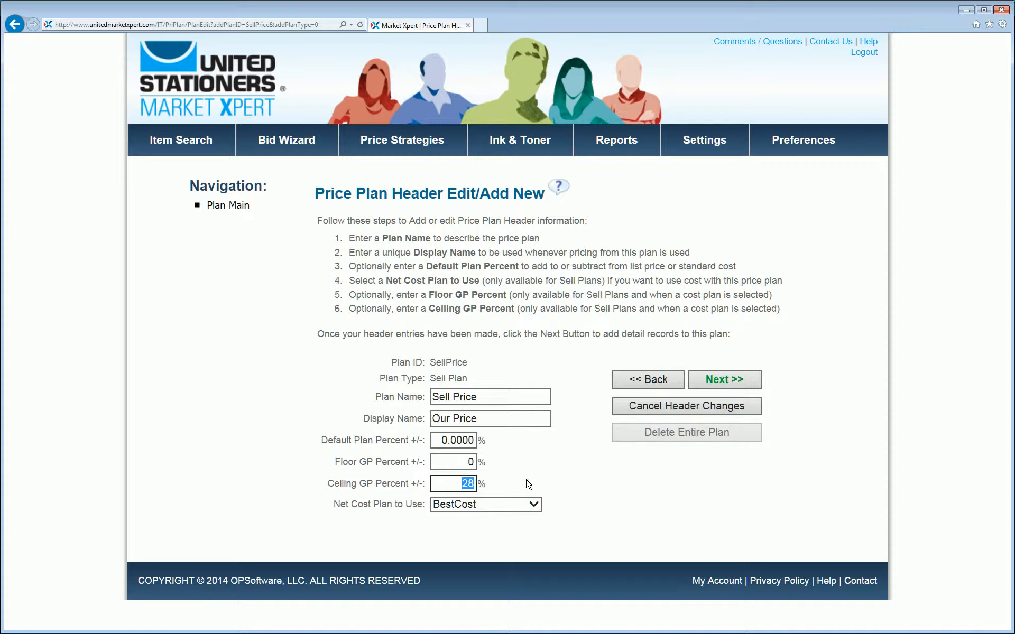
{"action": "type", "text": "0"}
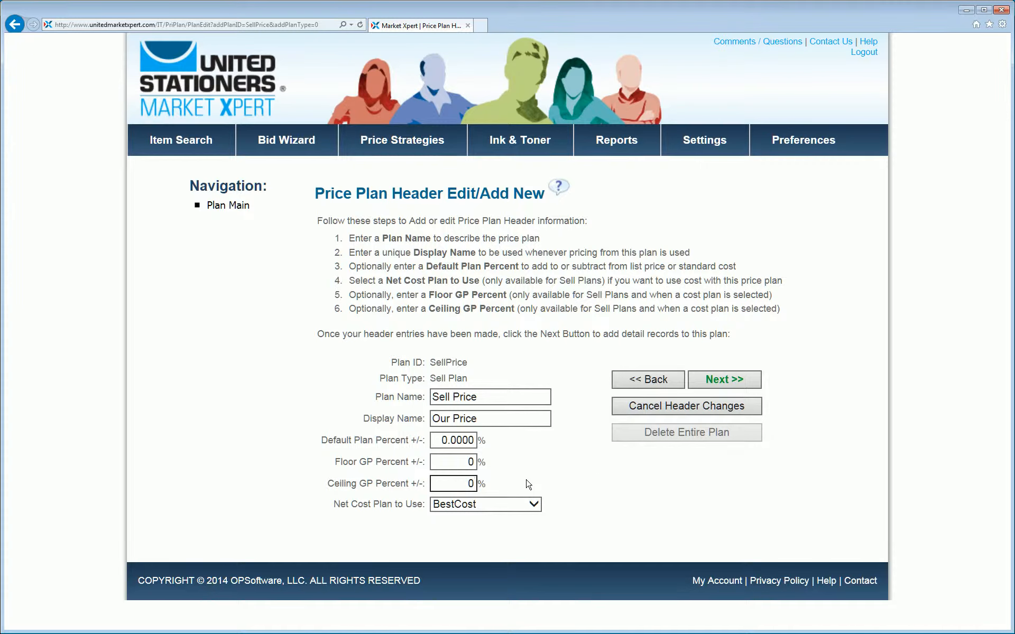
{"action": "left_click", "coordinate": [746, 381]}
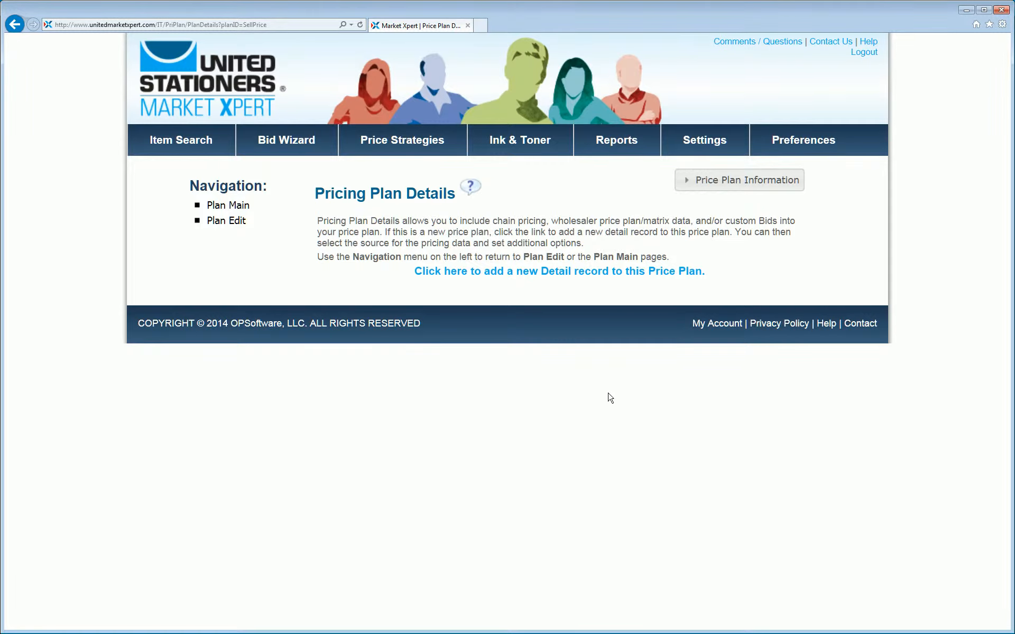
Step: Add a detail record for the Sell Price bid with display Our Price, marked as Fixed Price
{"action": "left_click", "coordinate": [600, 274]}
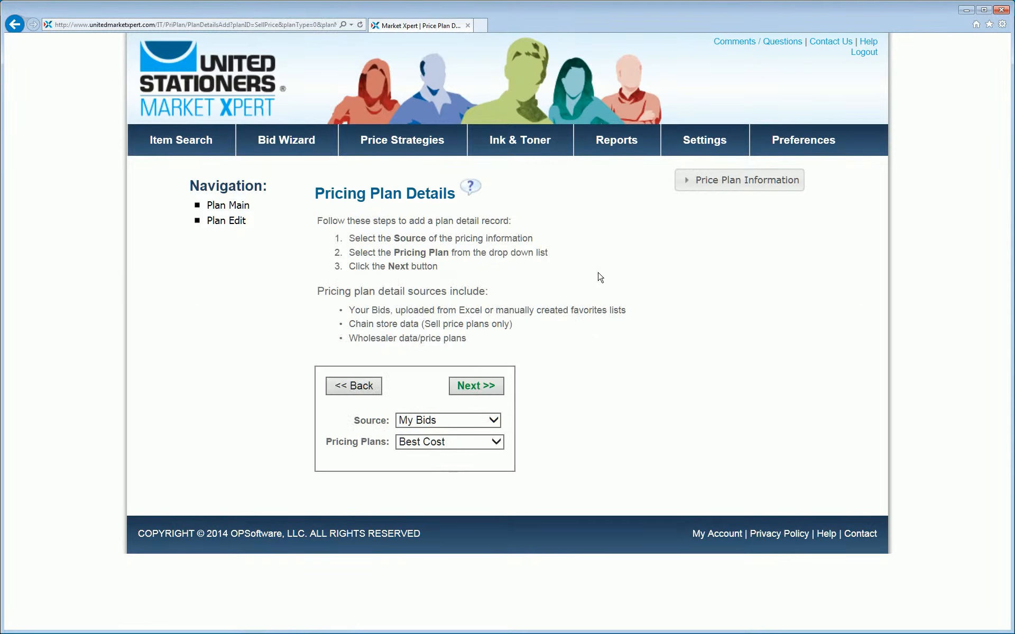
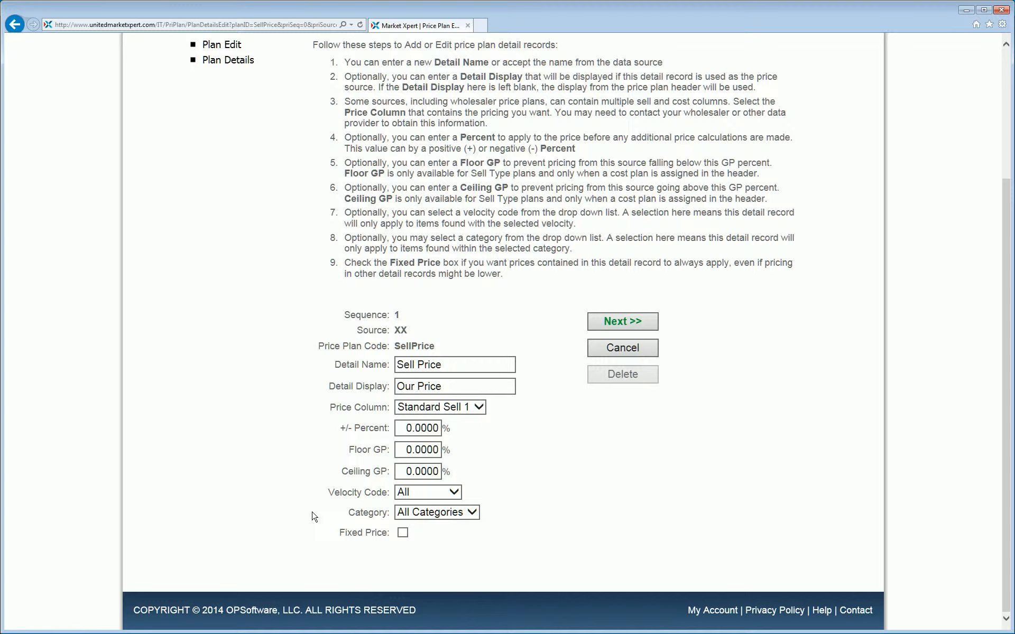
{"action": "left_click", "coordinate": [402, 532]}
{"action": "left_click", "coordinate": [639, 317]}
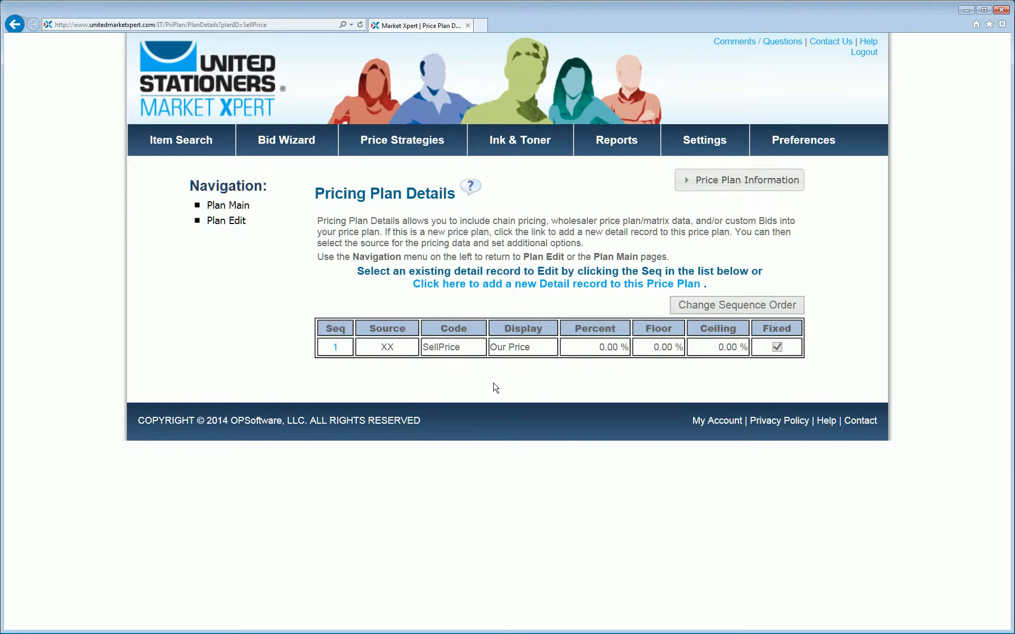
Step: Start a new detail record with Staples as the source and Staples - All Items as the pricing plan
{"action": "left_click", "coordinate": [535, 286]}
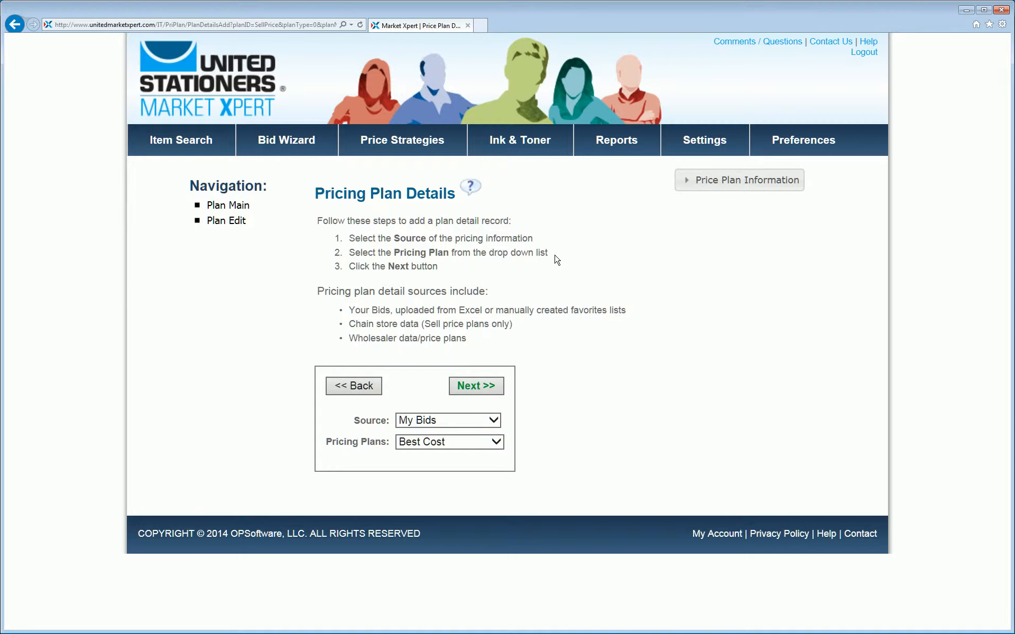
{"action": "left_click", "coordinate": [492, 422]}
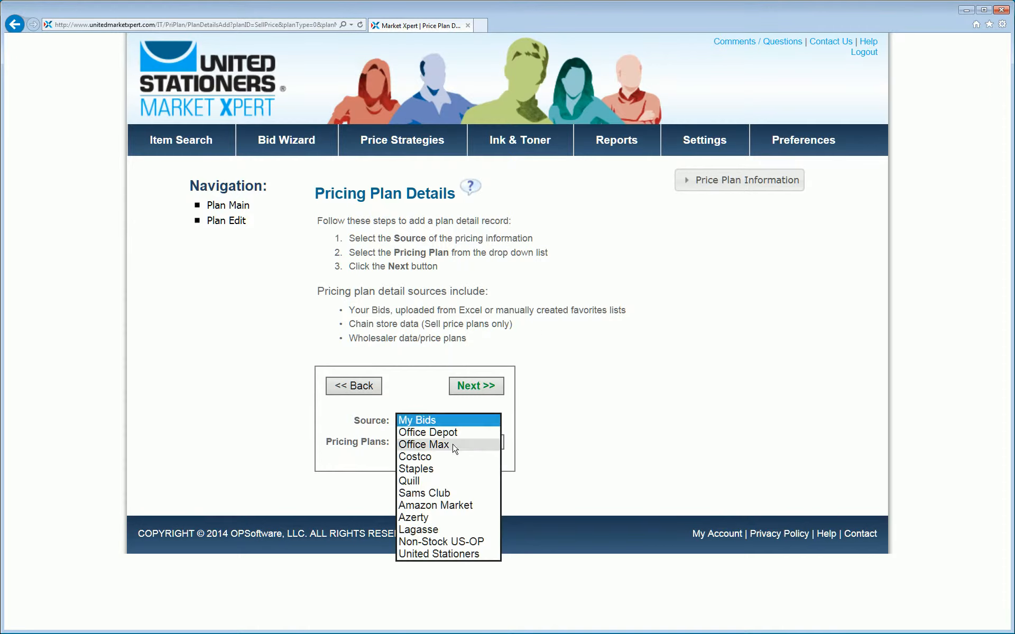
{"action": "left_click", "coordinate": [433, 468]}
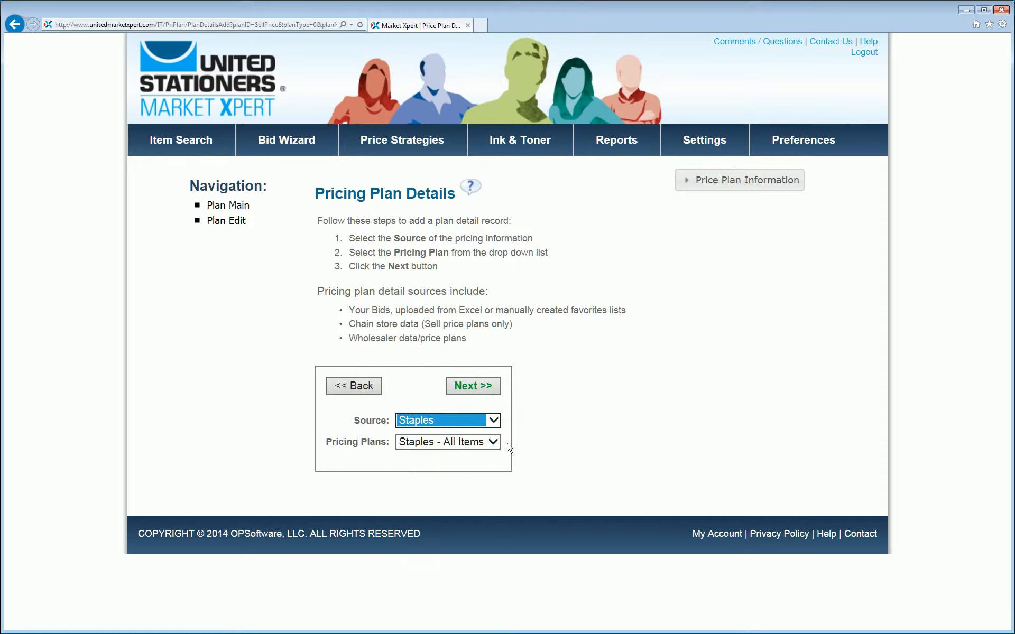
{"action": "left_click", "coordinate": [463, 446]}
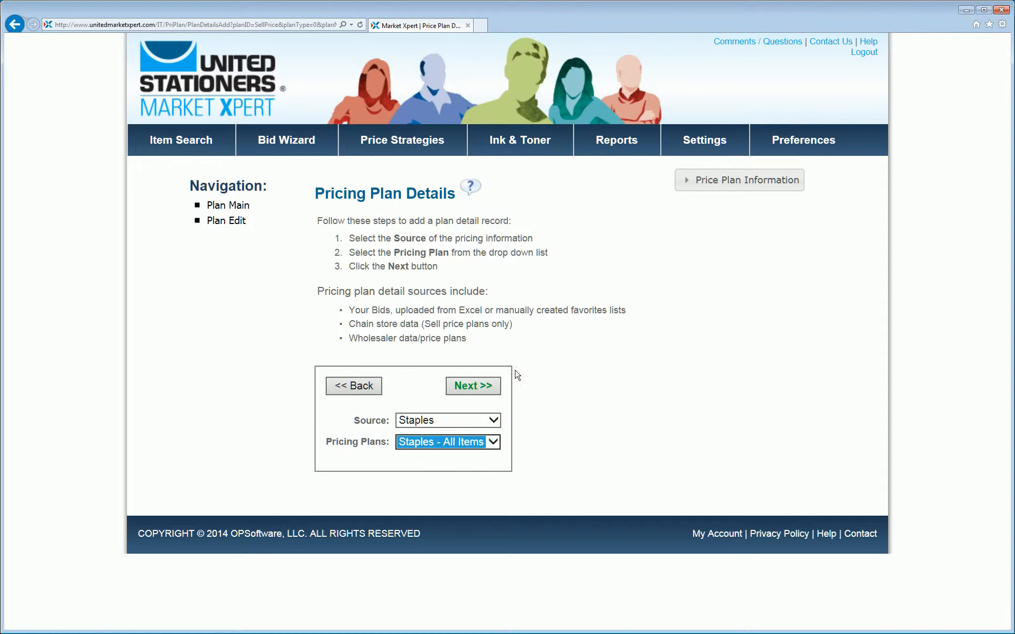
{"action": "left_click", "coordinate": [478, 386]}
{"action": "scroll", "coordinate": [478, 389], "scroll_direction": "down", "scroll_amount": 3}
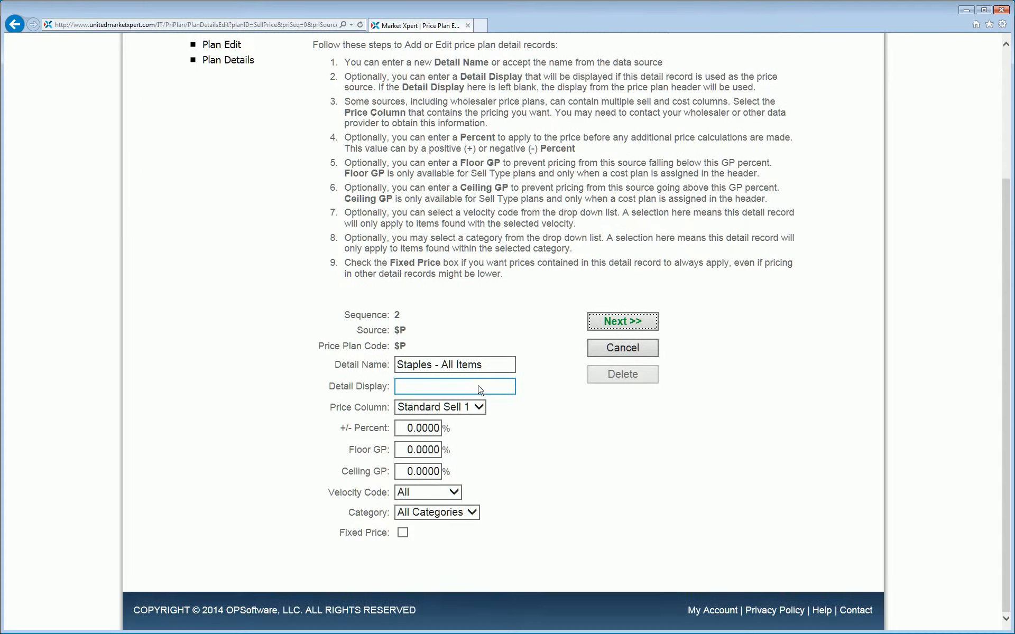
Step: Set the Staples record's detail display to Staples and its +/- Percent to -2
{"action": "left_click", "coordinate": [418, 390]}
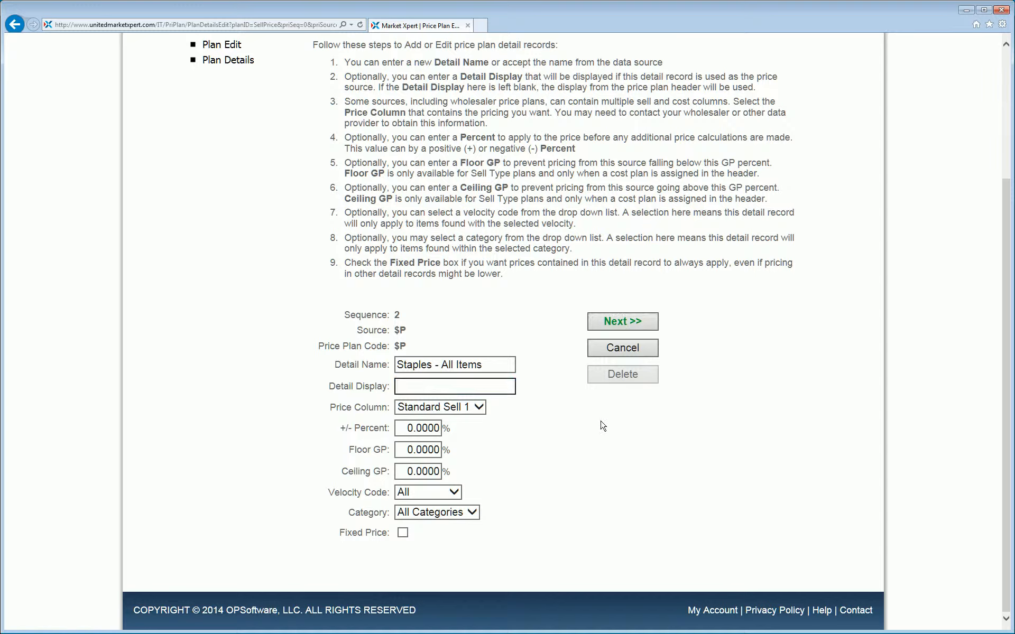
{"action": "type", "text": "Staples"}
{"action": "left_click_drag", "start_coordinate": [406, 426], "coordinate": [444, 428]}
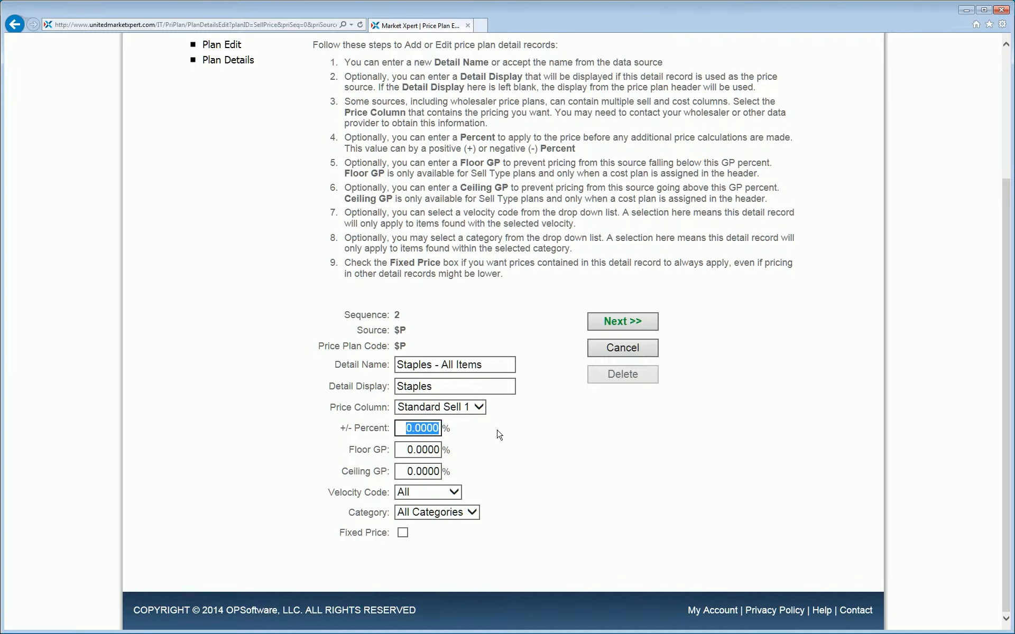
{"action": "type", "text": "-2"}
{"action": "left_click", "coordinate": [439, 453]}
{"action": "key", "text": "Tab"}
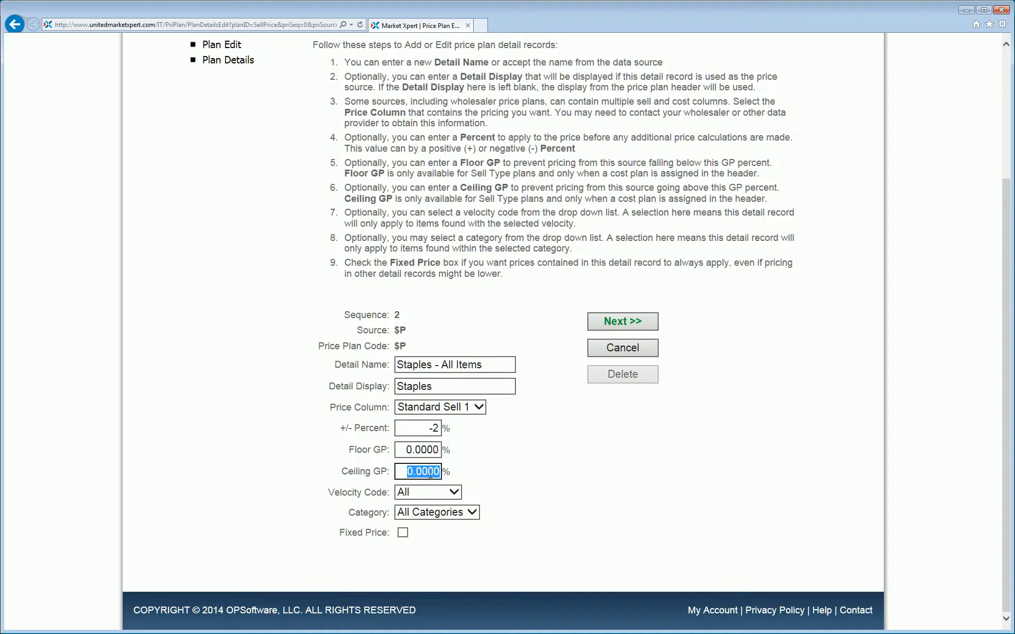
{"action": "left_click", "coordinate": [508, 474]}
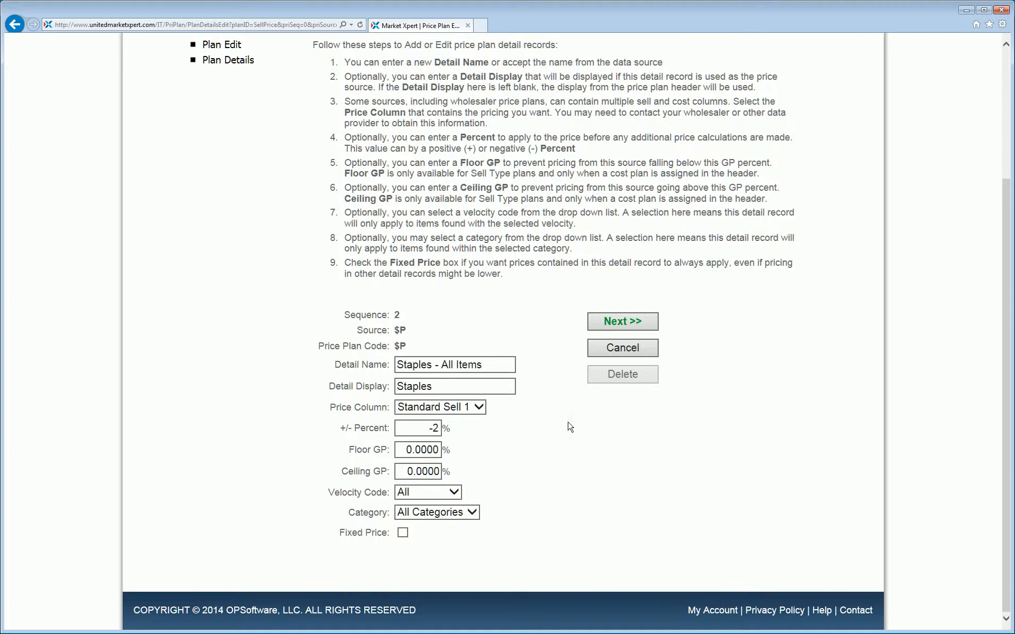
Step: Check the velocity code and category choices, keep All and All Categories, and save the Staples detail record
{"action": "left_click", "coordinate": [456, 495]}
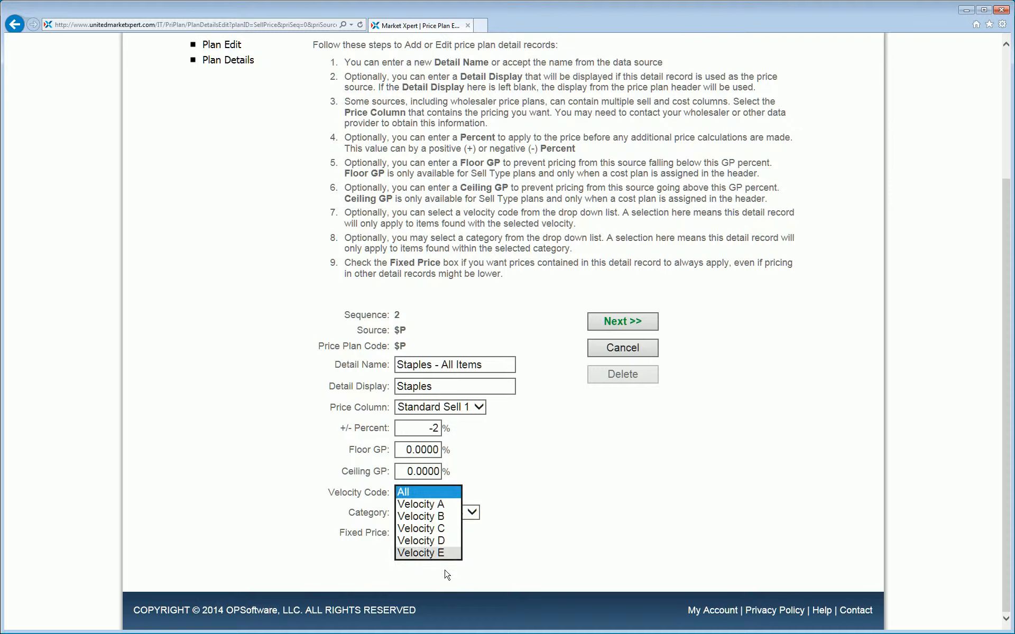
{"action": "left_click", "coordinate": [597, 544]}
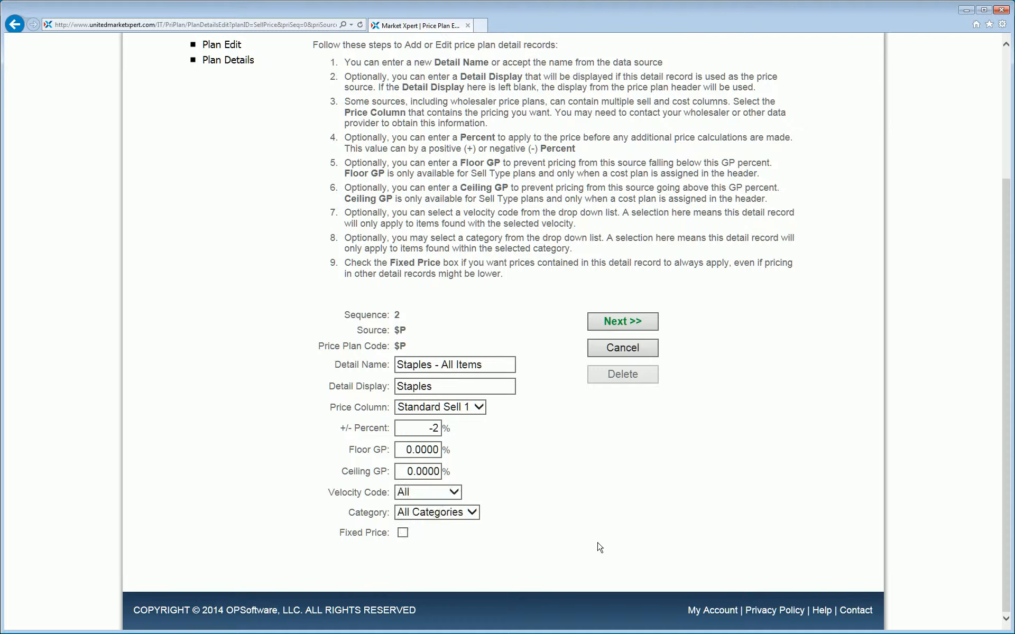
{"action": "left_click", "coordinate": [472, 514]}
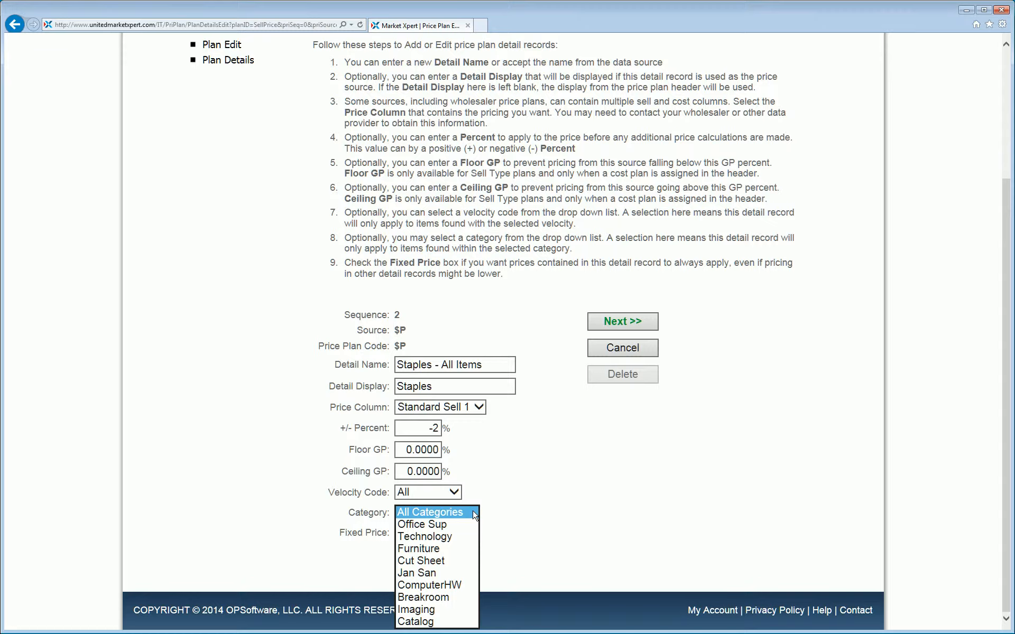
{"action": "left_click", "coordinate": [564, 523]}
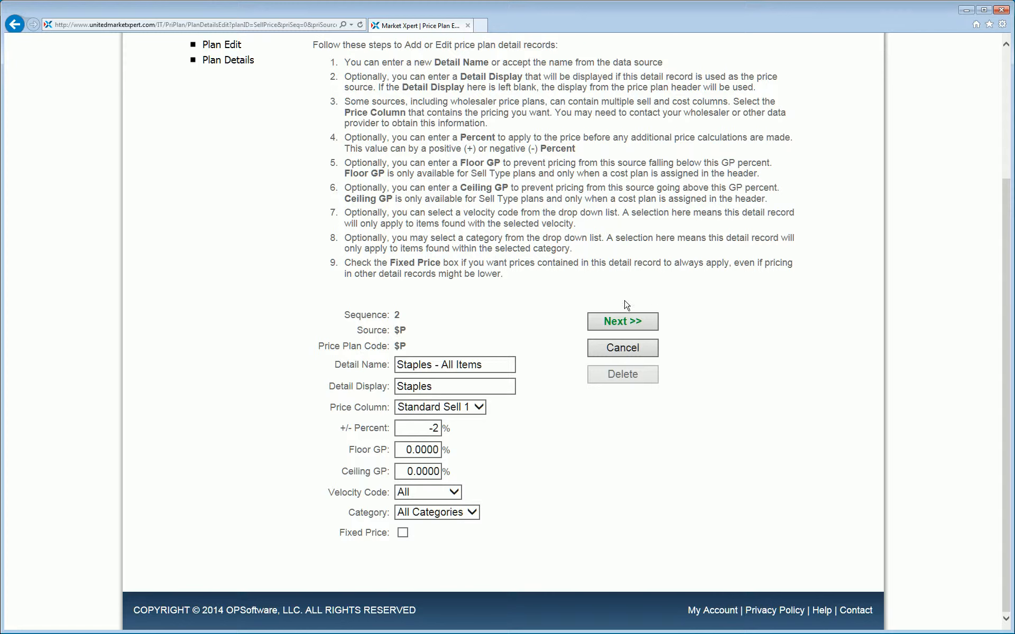
{"action": "left_click", "coordinate": [622, 323]}
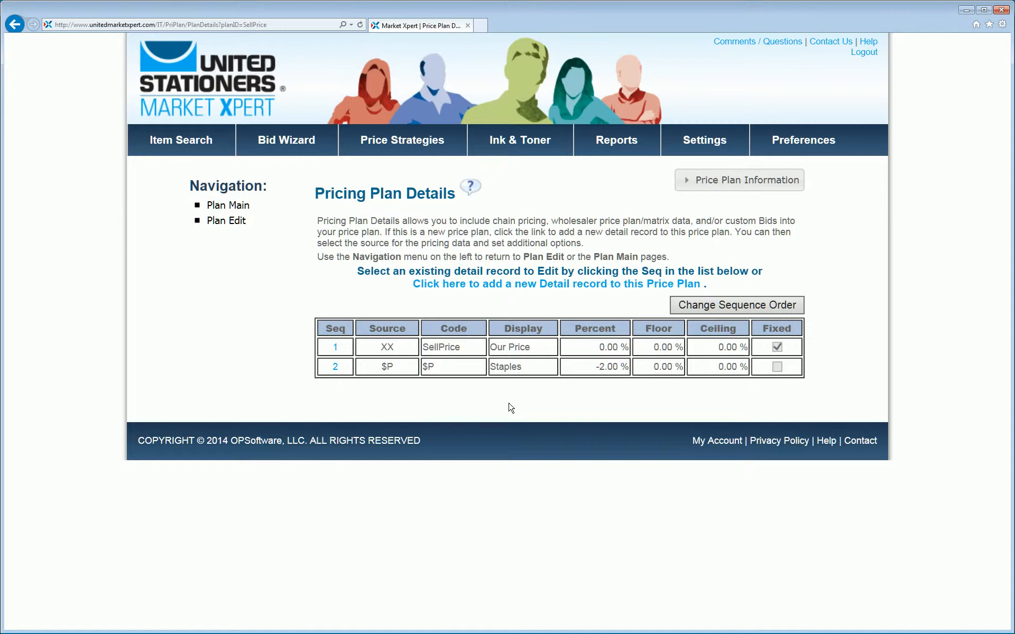
Step: Start another detail record with United Stationers as the source and X1 - MATRIX 36 to 38 as the pricing plan
{"action": "left_click", "coordinate": [601, 286]}
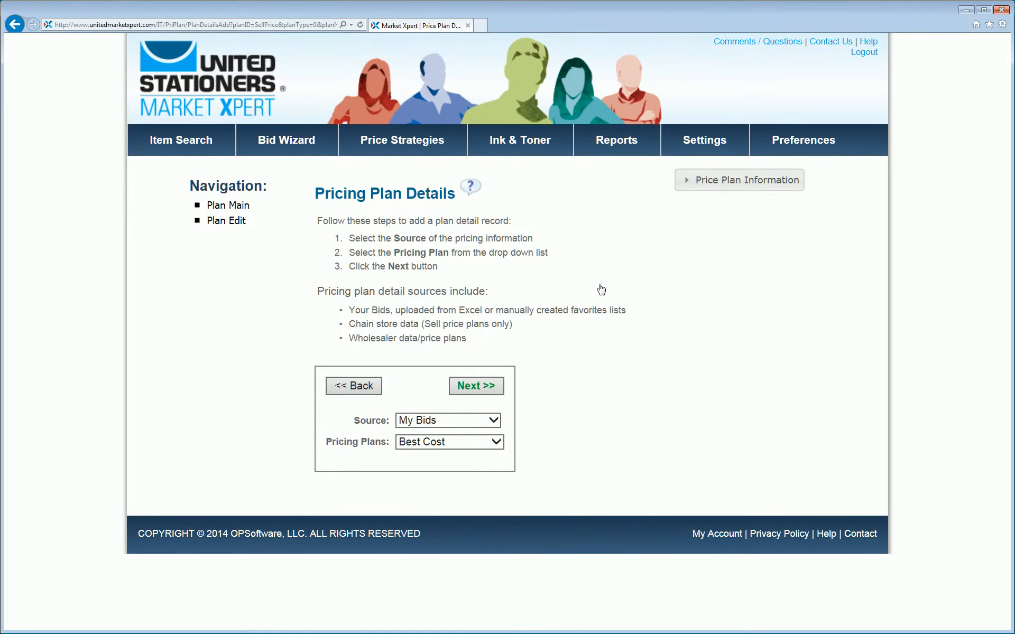
{"action": "left_click", "coordinate": [493, 420]}
{"action": "left_click", "coordinate": [462, 553]}
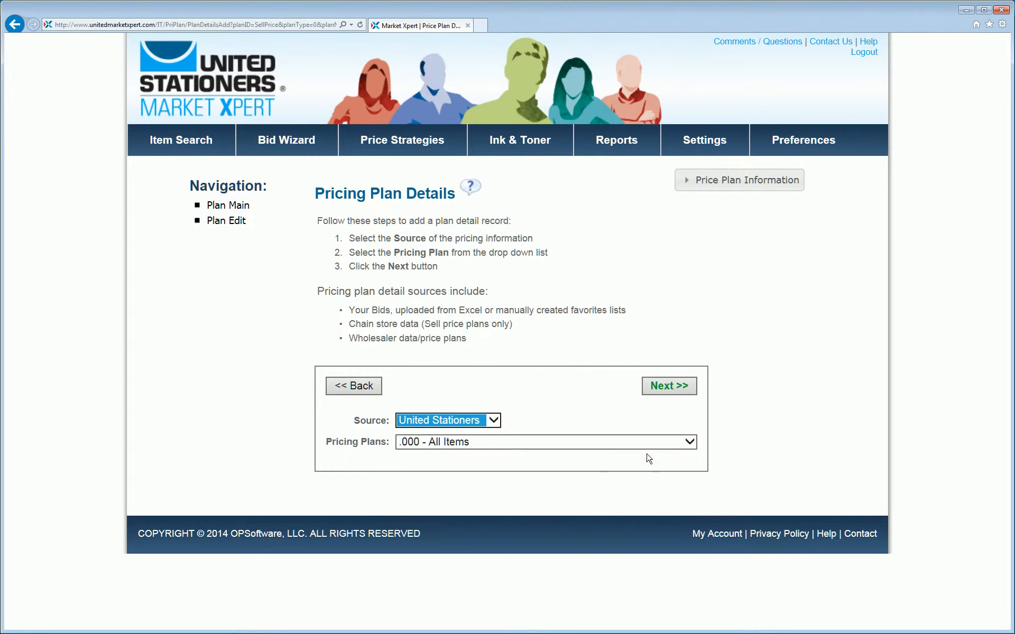
{"action": "left_click", "coordinate": [691, 444]}
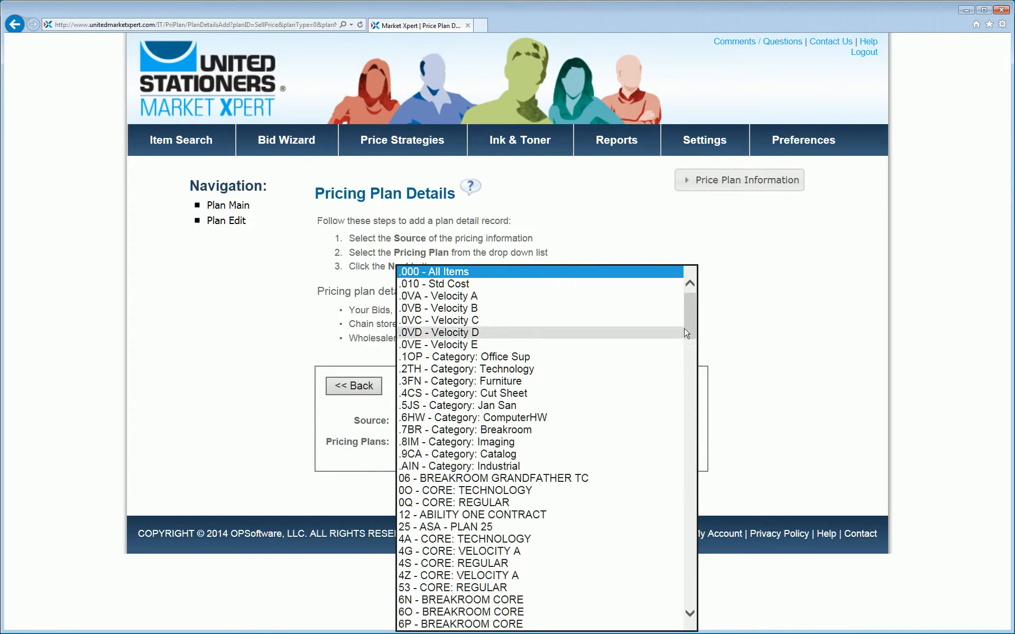
{"action": "left_click_drag", "start_coordinate": [691, 317], "coordinate": [685, 600]}
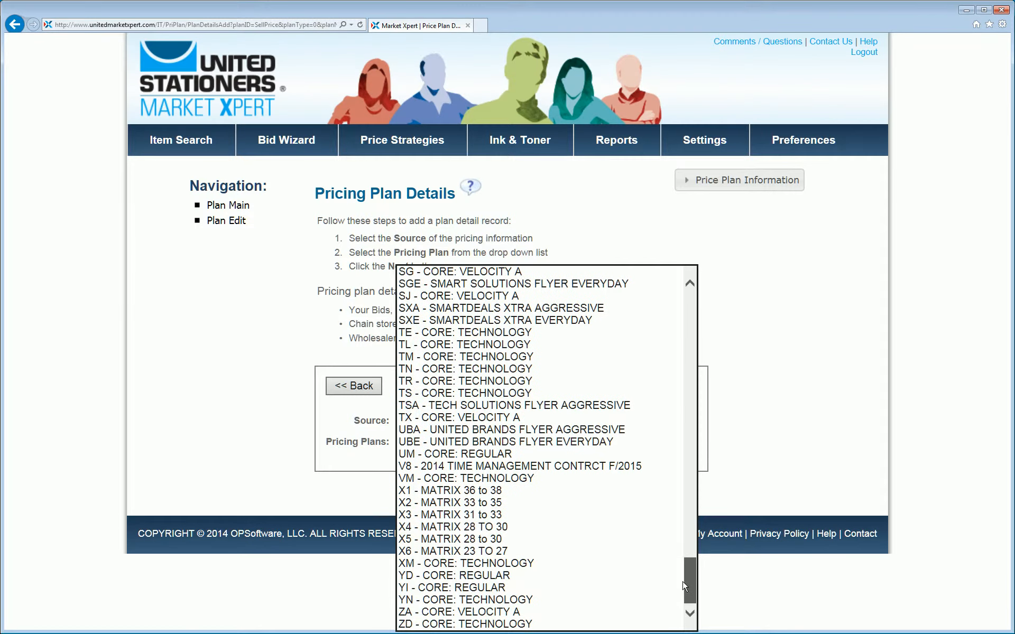
{"action": "left_click", "coordinate": [430, 490]}
{"action": "left_click", "coordinate": [681, 389]}
{"action": "scroll", "coordinate": [682, 392], "scroll_direction": "down", "scroll_amount": 3}
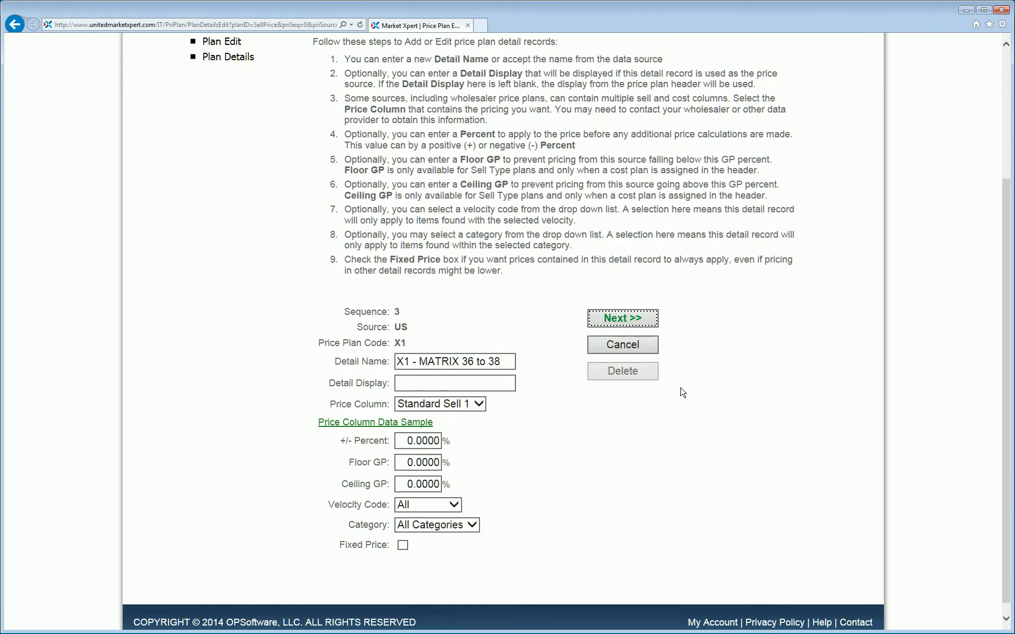
Step: Set the X1 record's detail display to X1-C2 and its price column to Standard Sell 2
{"action": "left_click", "coordinate": [416, 385]}
{"action": "type", "text": "X1"}
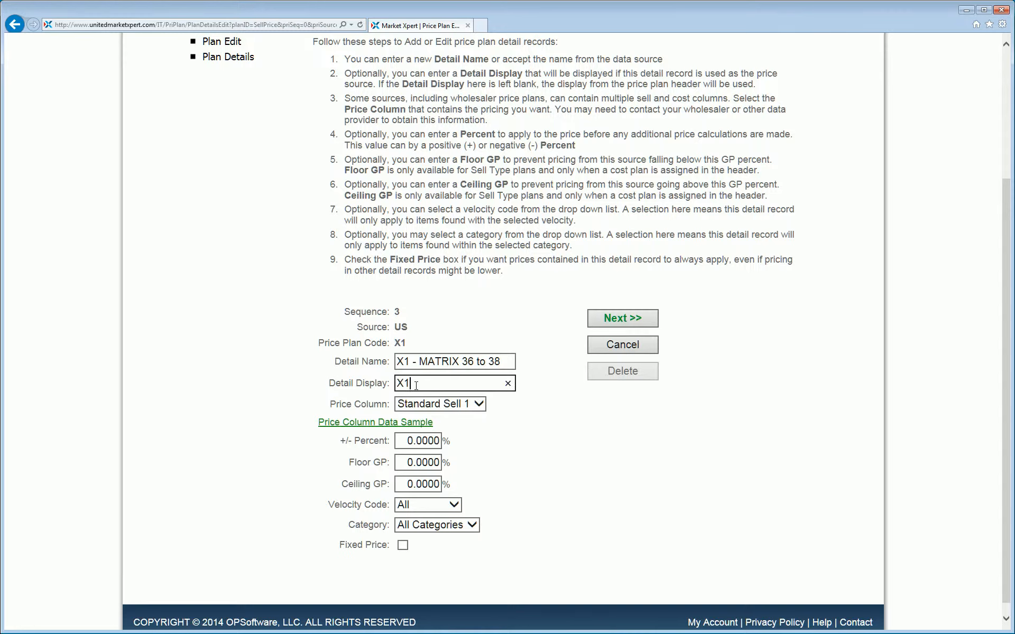
{"action": "type", "text": "-C2"}
{"action": "left_click", "coordinate": [478, 403]}
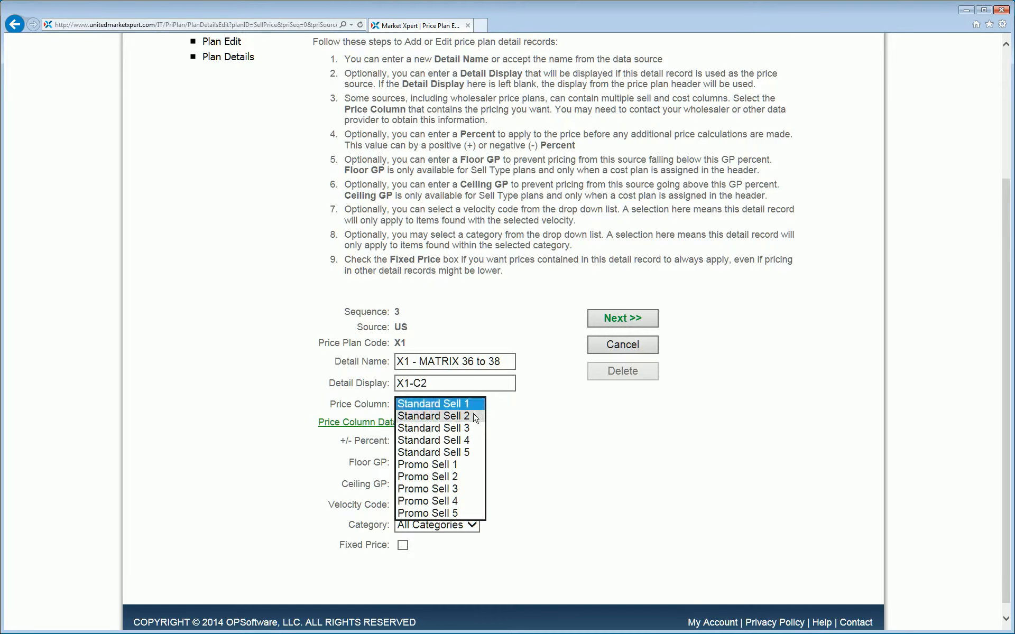
{"action": "left_click", "coordinate": [475, 416]}
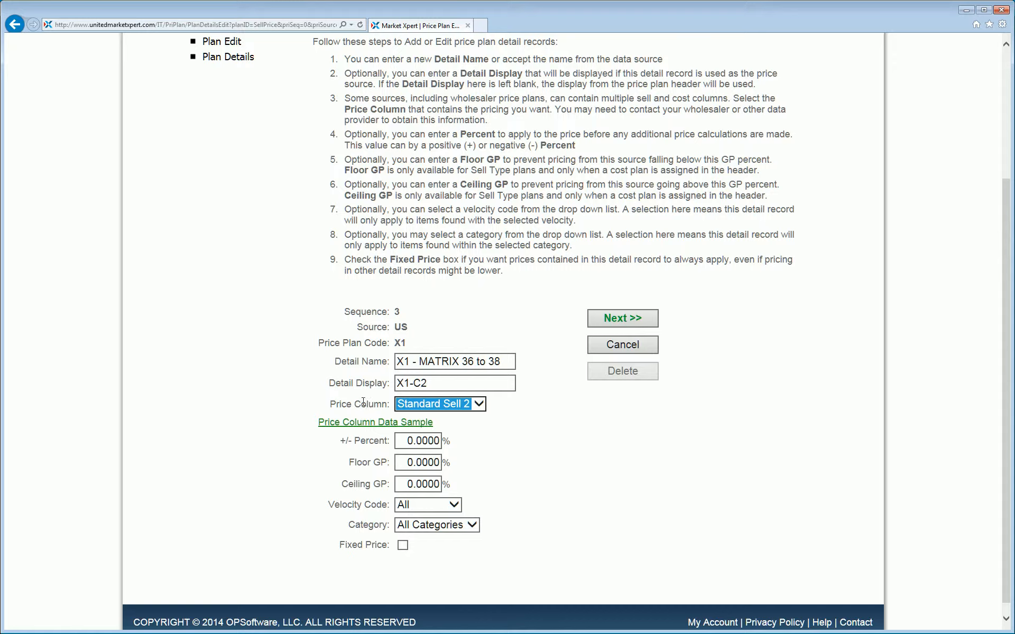
Step: Review the price column data sample for the X1 matrix, close it, and save the detail record
{"action": "left_click_drag", "start_coordinate": [329, 404], "coordinate": [387, 403]}
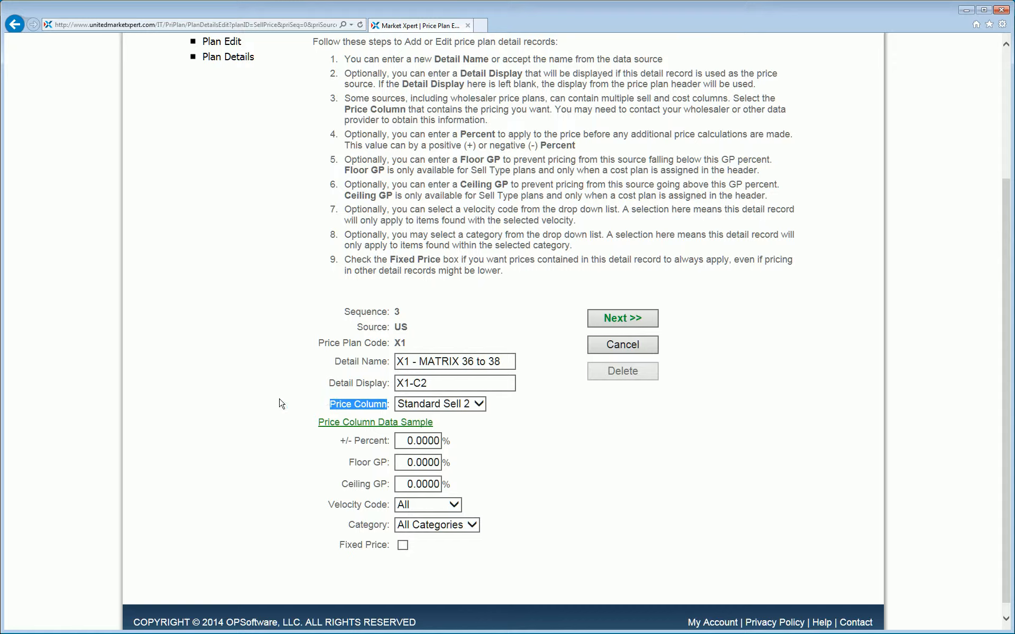
{"action": "left_click", "coordinate": [234, 406]}
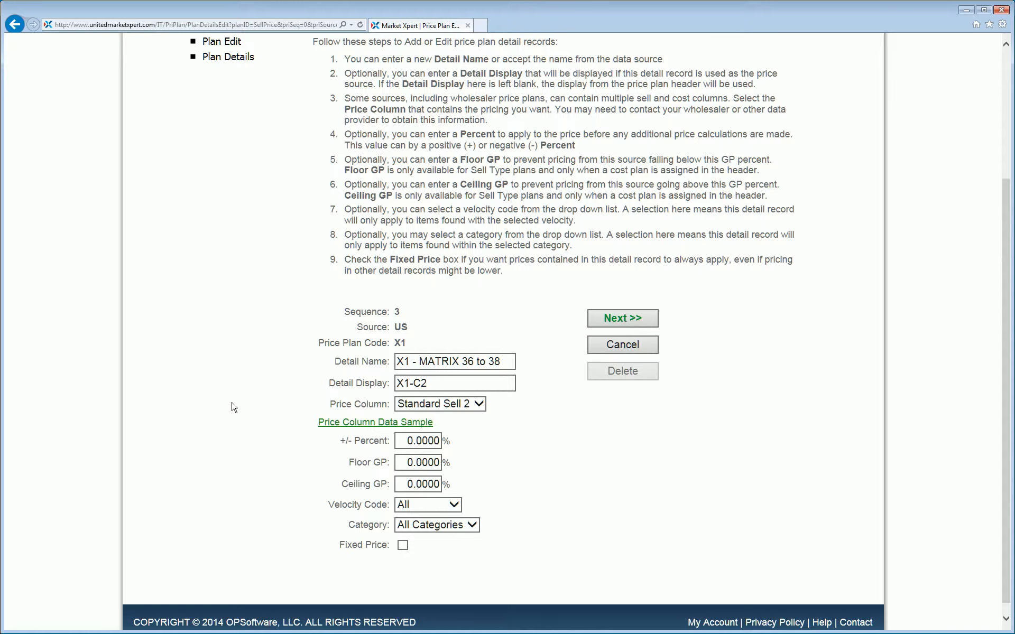
{"action": "left_click", "coordinate": [390, 425]}
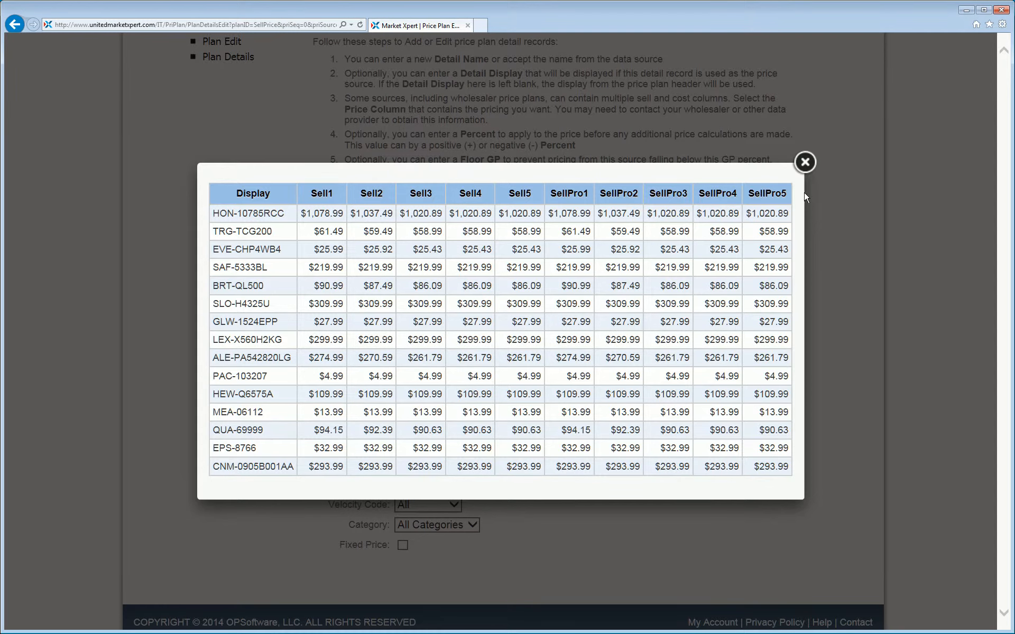
{"action": "left_click", "coordinate": [804, 162]}
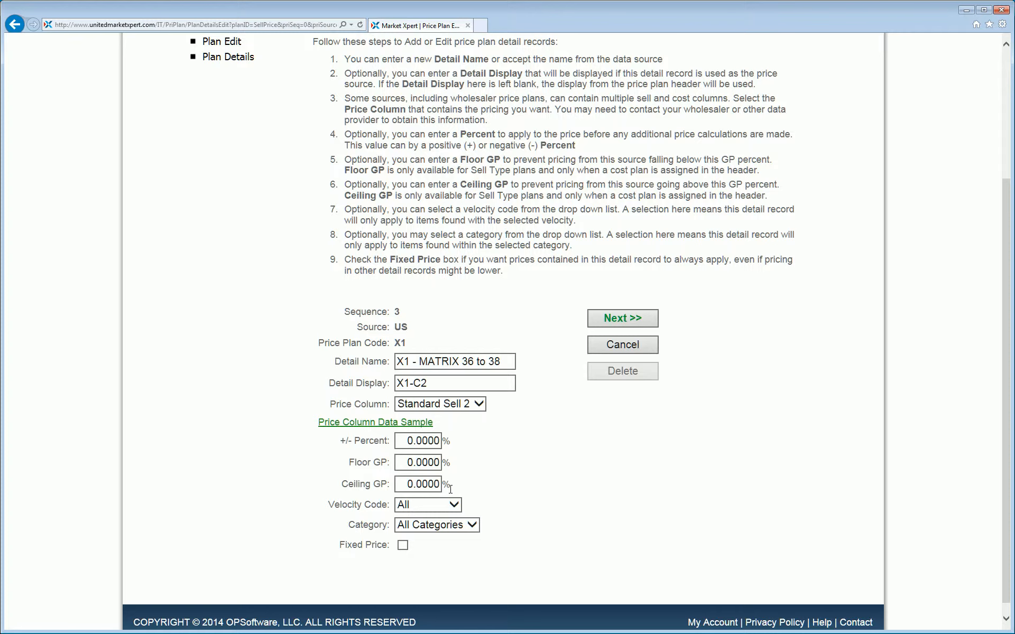
{"action": "left_click", "coordinate": [652, 319]}
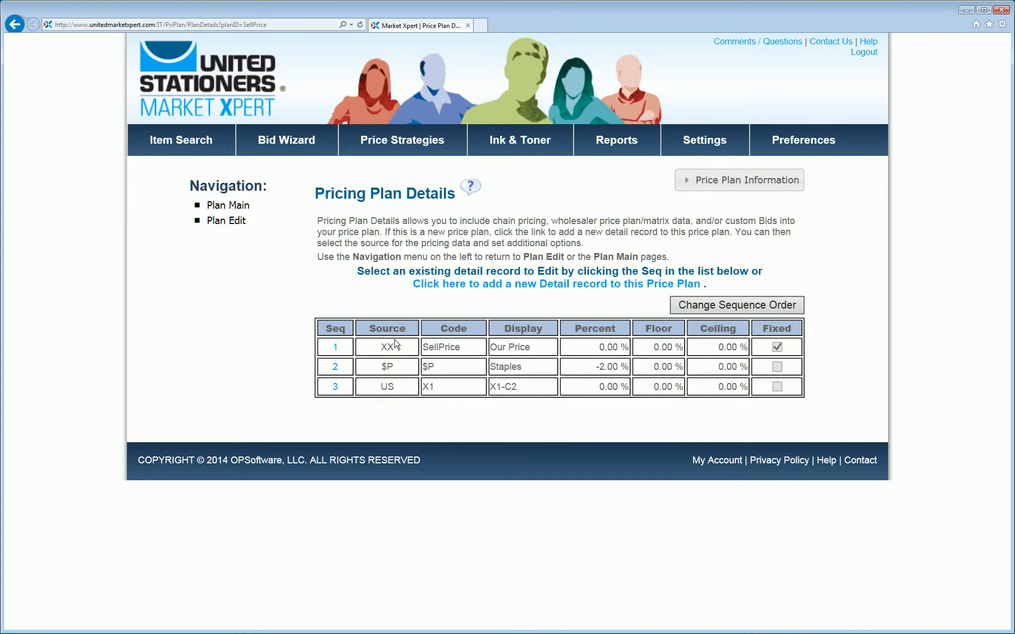
Step: Examine the source, code, display and fixed settings of the sell plan's three detail records
{"action": "left_click_drag", "start_coordinate": [381, 346], "coordinate": [358, 370]}
{"action": "left_click_drag", "start_coordinate": [445, 389], "coordinate": [375, 390]}
{"action": "left_click", "coordinate": [381, 425]}
{"action": "left_click_drag", "start_coordinate": [476, 350], "coordinate": [424, 353]}
{"action": "left_click", "coordinate": [447, 374]}
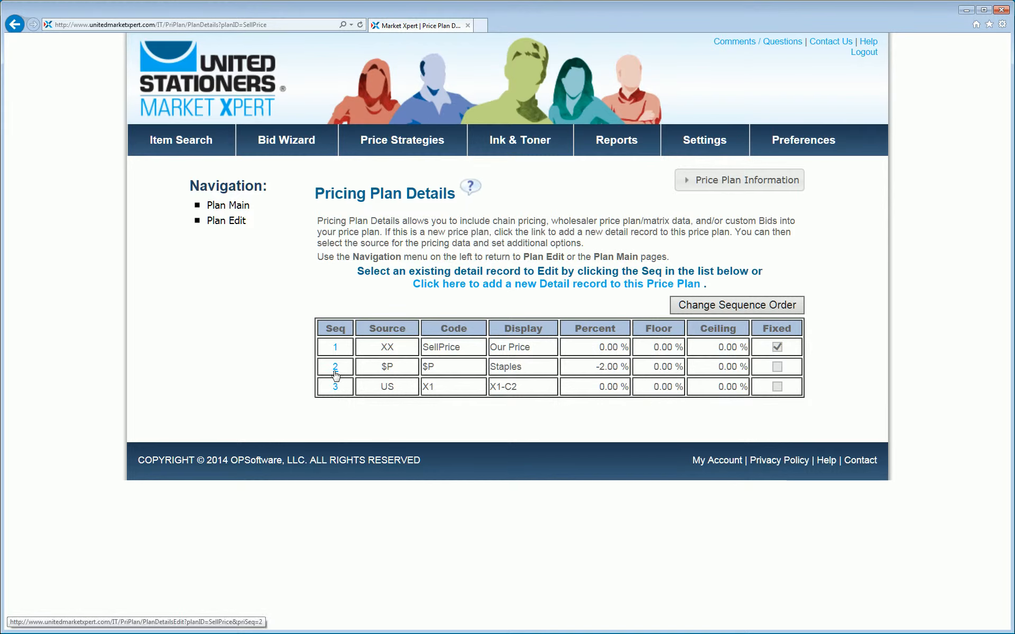
{"action": "left_click_drag", "start_coordinate": [490, 367], "coordinate": [522, 369]}
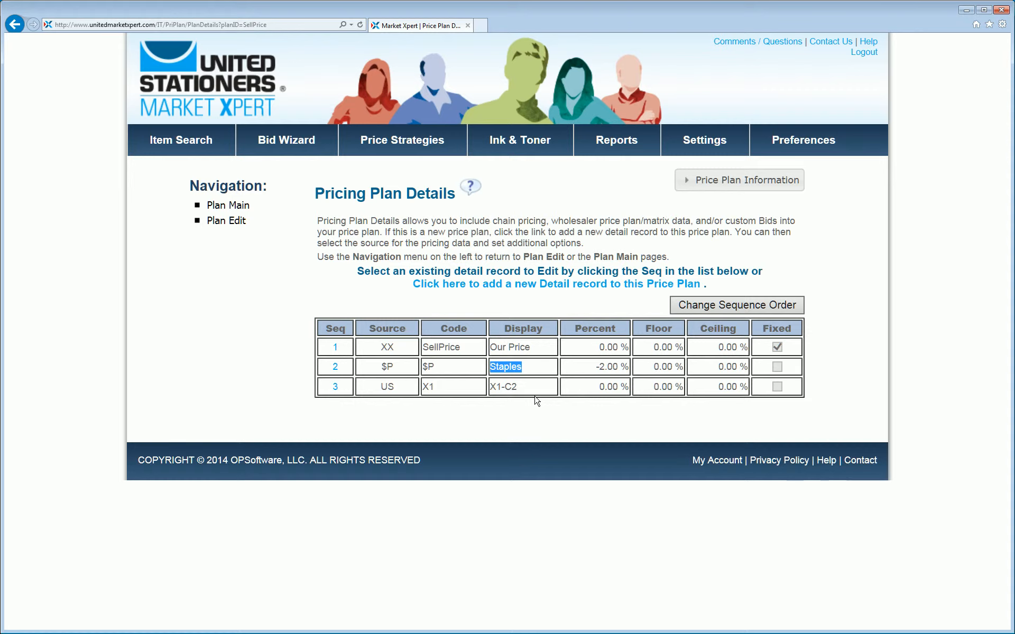
{"action": "left_click", "coordinate": [785, 368]}
{"action": "left_click_drag", "start_coordinate": [522, 388], "coordinate": [490, 392]}
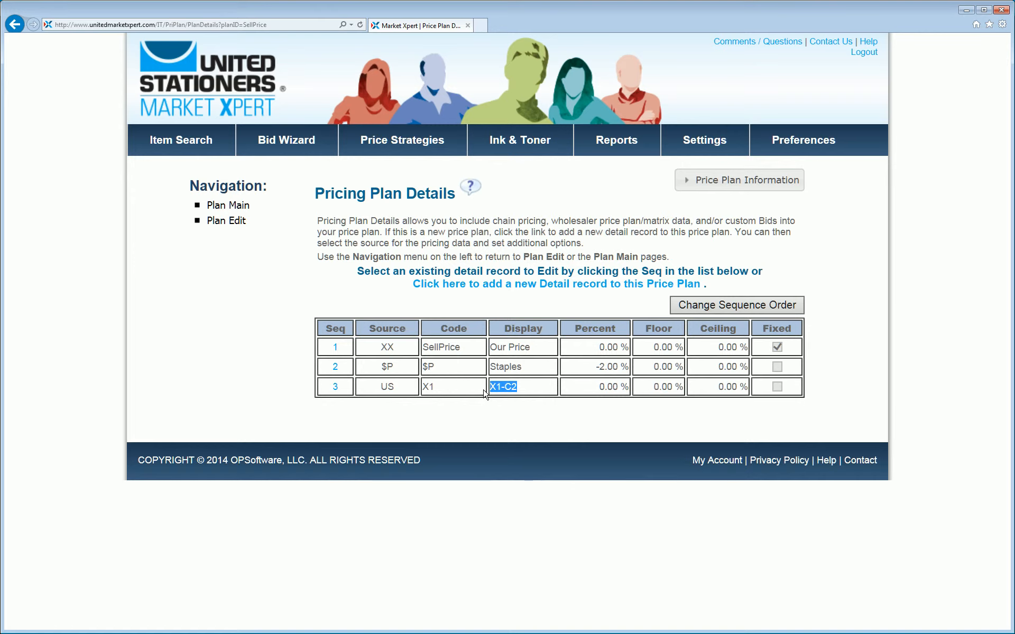
{"action": "left_click", "coordinate": [618, 413]}
Step: View the sequence order editor for the plan's detail records and leave it without saving
{"action": "left_click", "coordinate": [736, 310]}
{"action": "left_click", "coordinate": [612, 453]}
{"action": "left_click", "coordinate": [568, 477]}
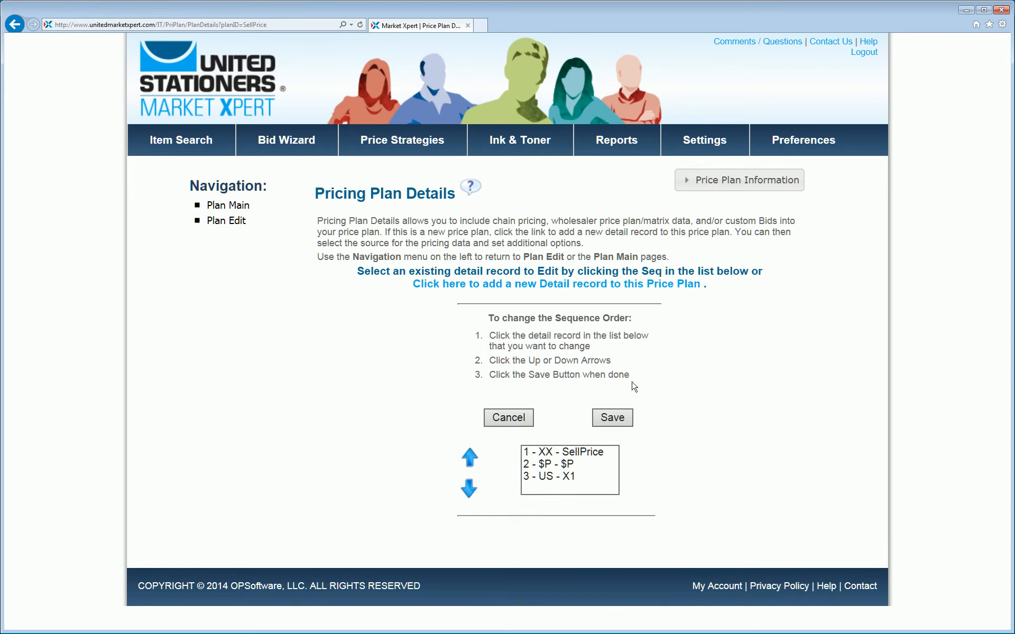
{"action": "left_click", "coordinate": [496, 422]}
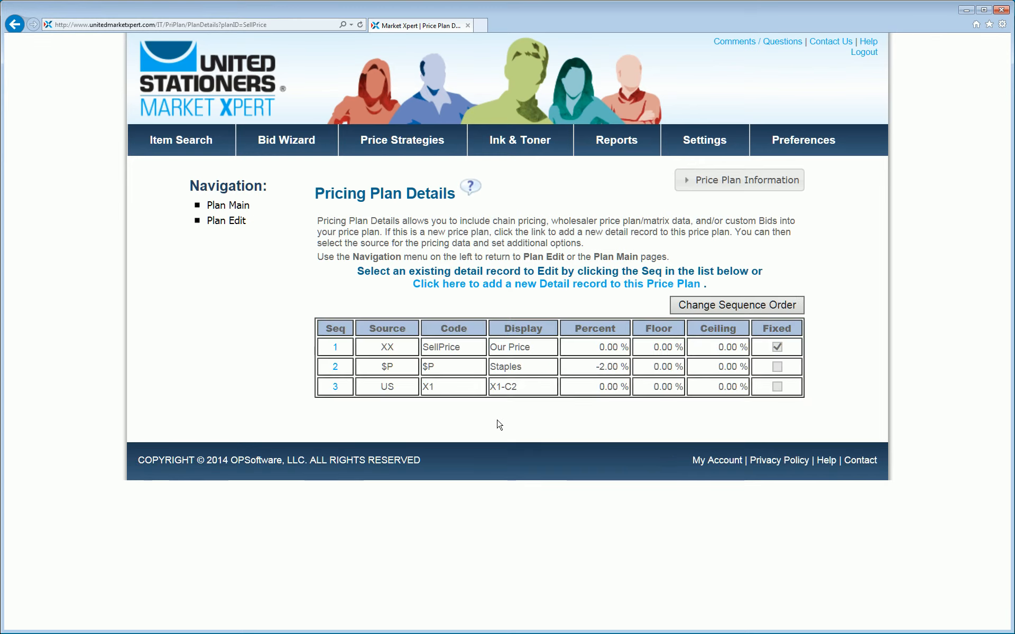